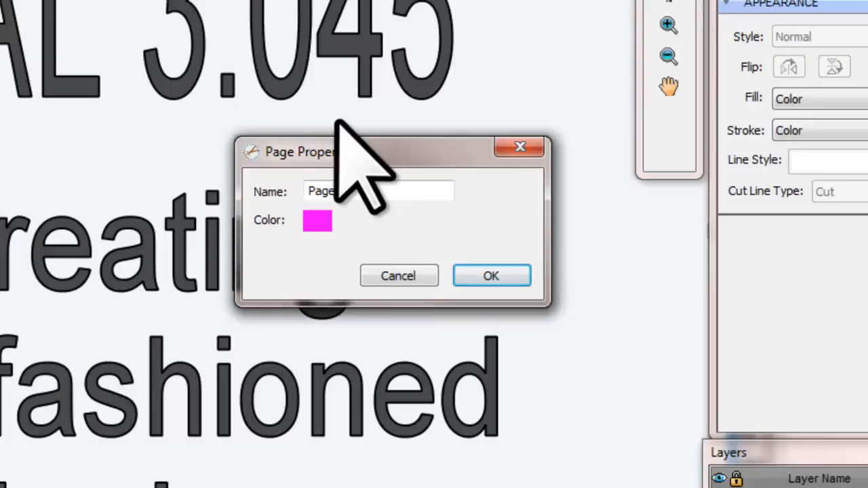
# Step: Rename the page as Page 2 in its page properties
pyautogui.click(370, 191)
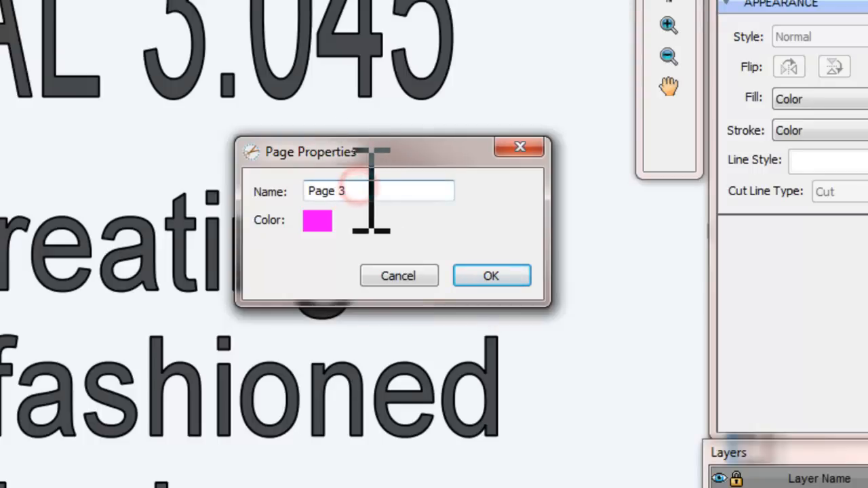
pyautogui.press('BackSpace')
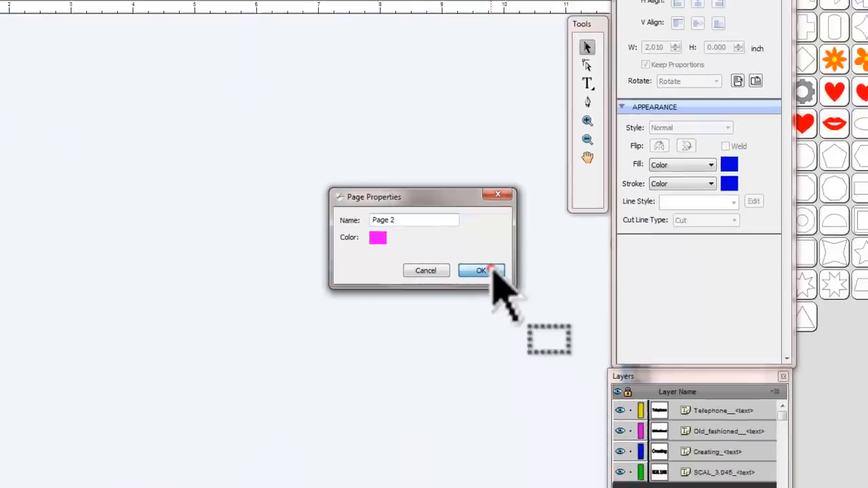
pyautogui.click(503, 273)
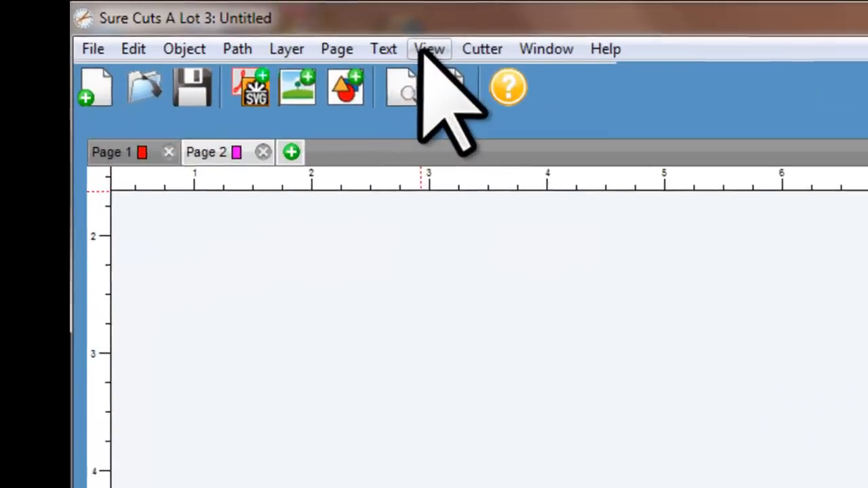
# Step: Show the grid on the page and hide it again
pyautogui.click(167, 20)
pyautogui.moveTo(292, 266)
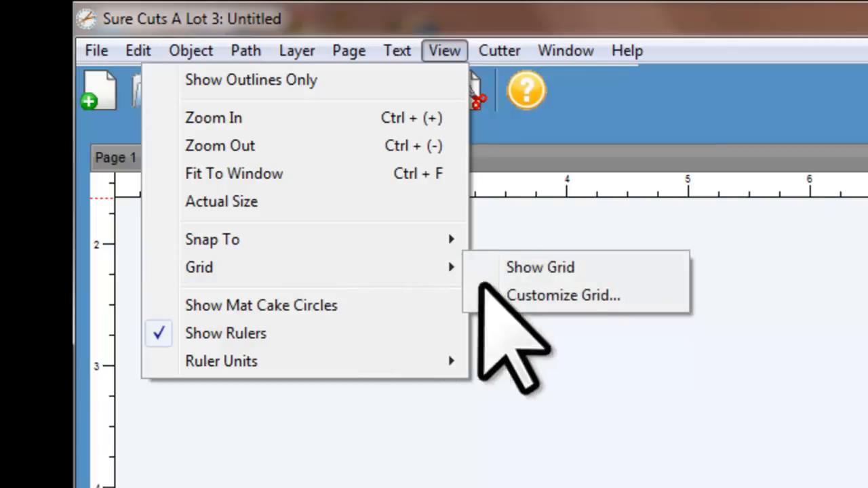
pyautogui.click(568, 265)
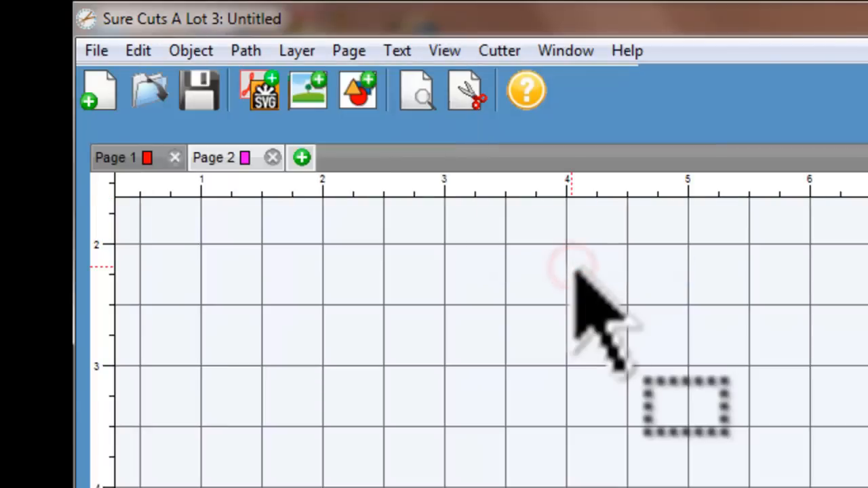
pyautogui.click(448, 53)
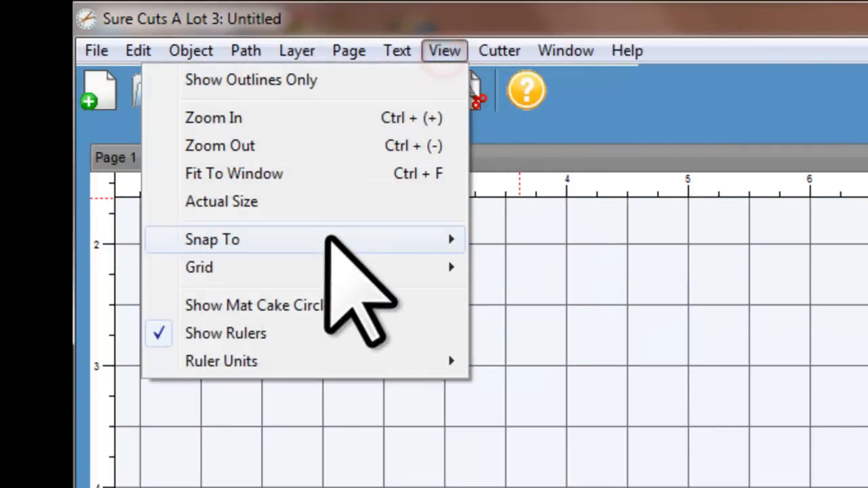
pyautogui.moveTo(324, 268)
pyautogui.click(539, 268)
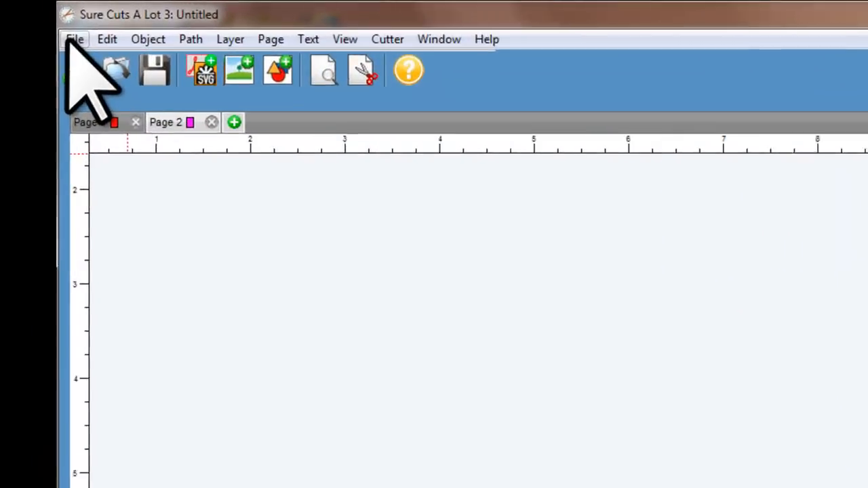
# Step: Place the telephone image file on the page at about X 0.05, Y 2.63 inches, about 11.76 by 7.81 inches in size
pyautogui.click(69, 39)
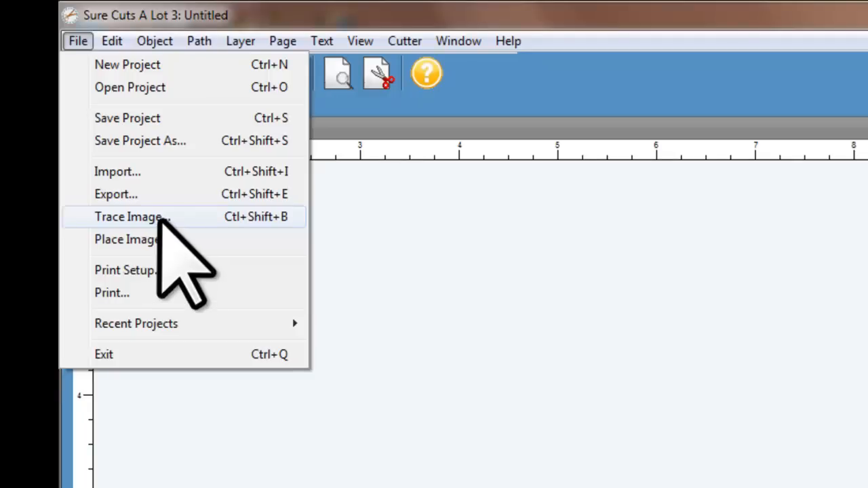
pyautogui.click(145, 242)
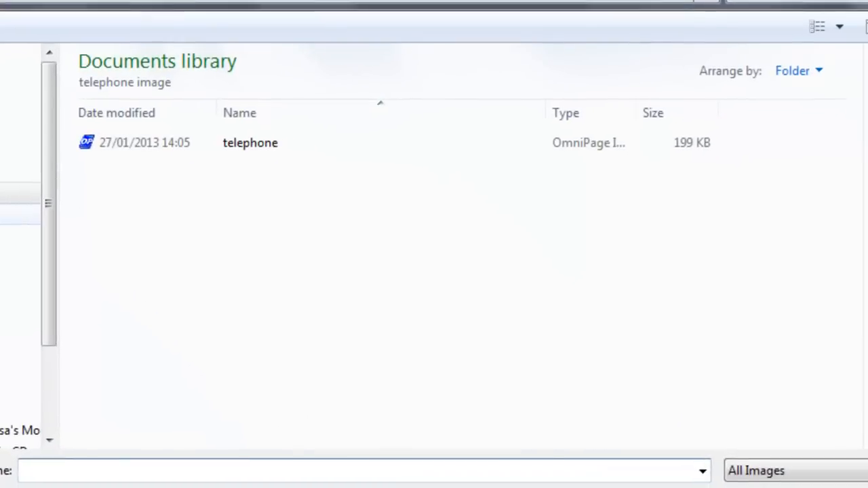
pyautogui.click(220, 143)
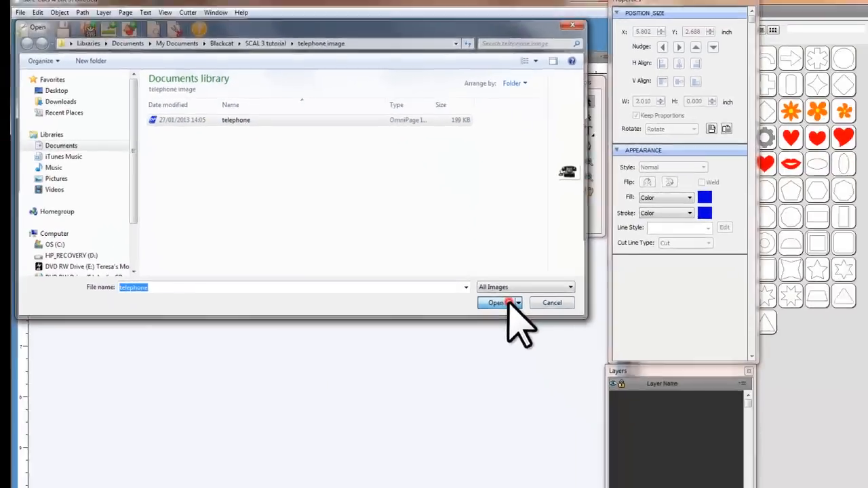
pyautogui.click(780, 487)
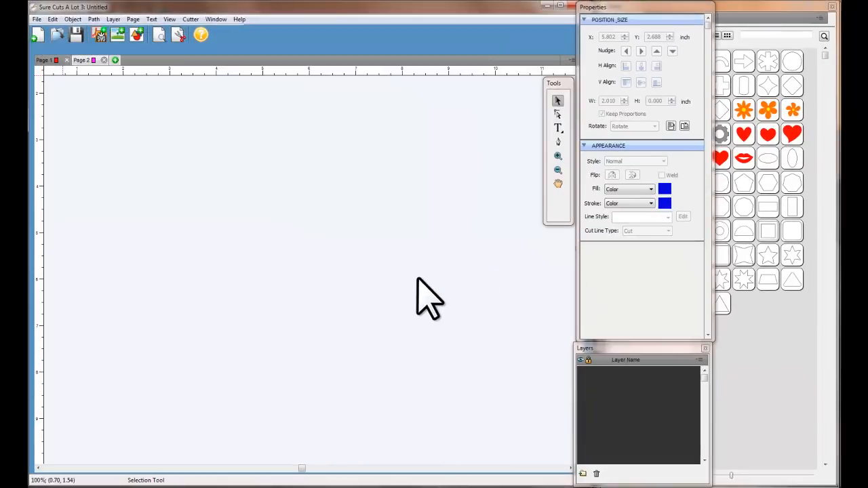
pyautogui.moveTo(413, 275); pyautogui.dragTo(280, 234)
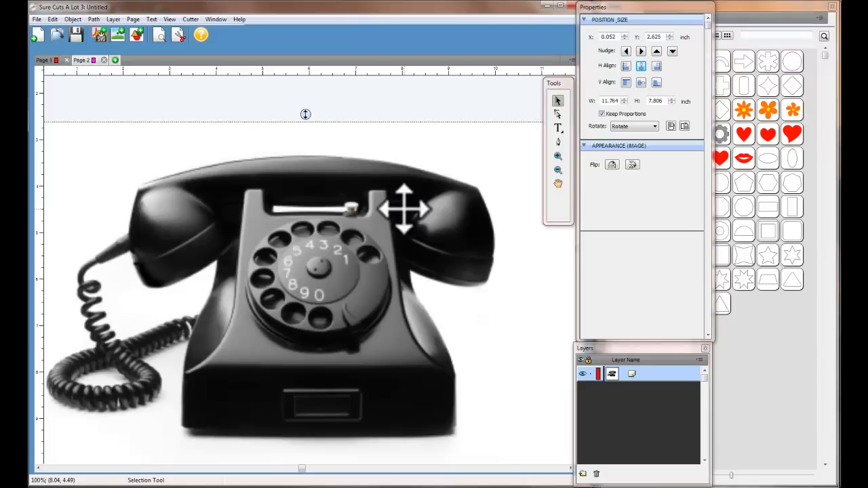
# Step: Draw two separate horizontal lines about 2 inches long above the telephone with the Draw Tool, ending each path as an open line
pyautogui.click(558, 142)
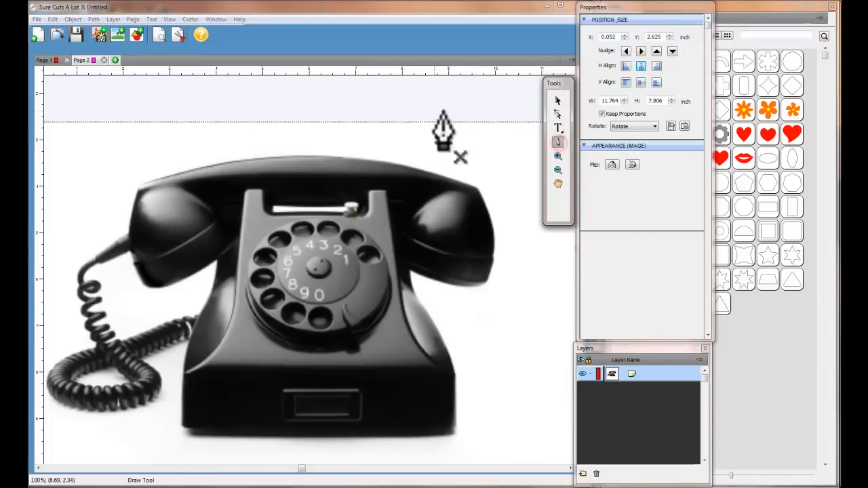
pyautogui.click(235, 95)
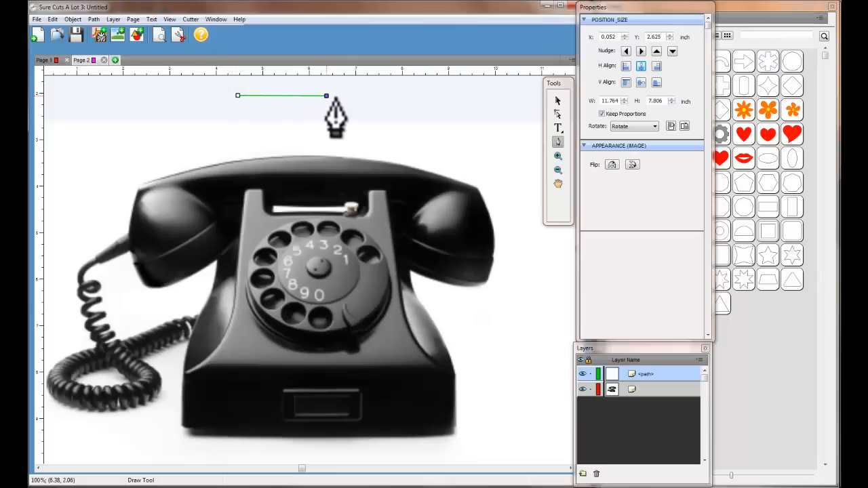
pyautogui.click(326, 96)
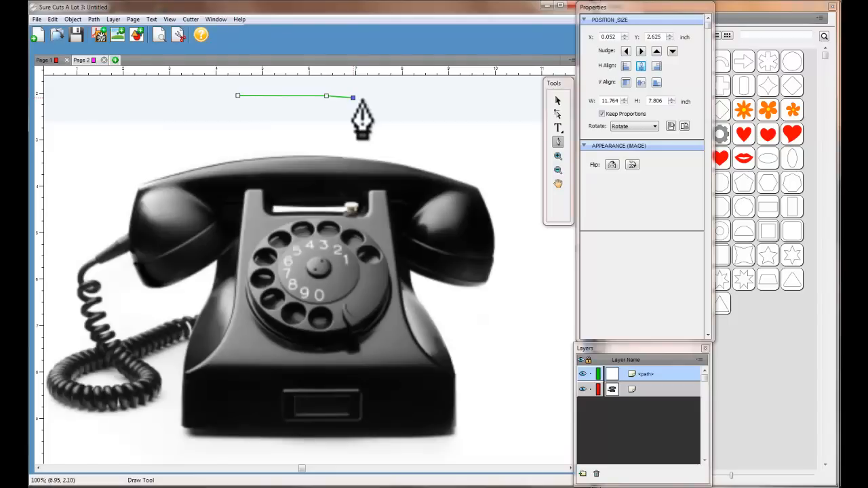
pyautogui.press('Escape')
pyautogui.click(233, 101)
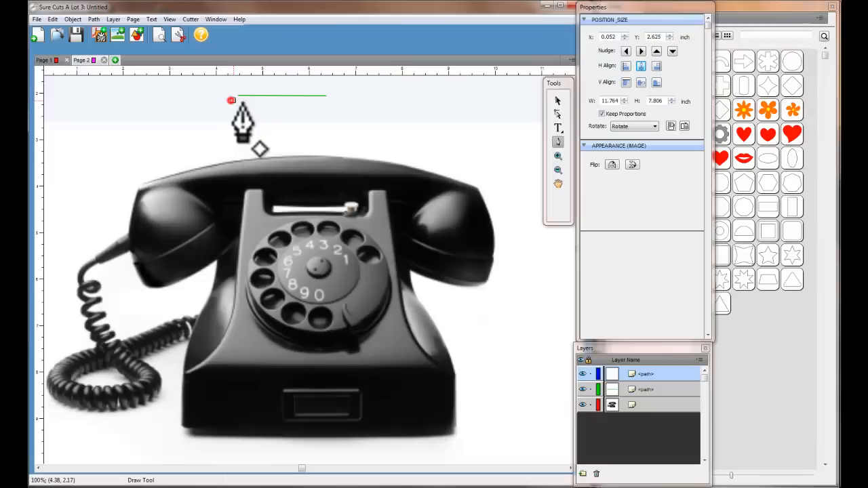
pyautogui.click(329, 100)
pyautogui.press('Return')
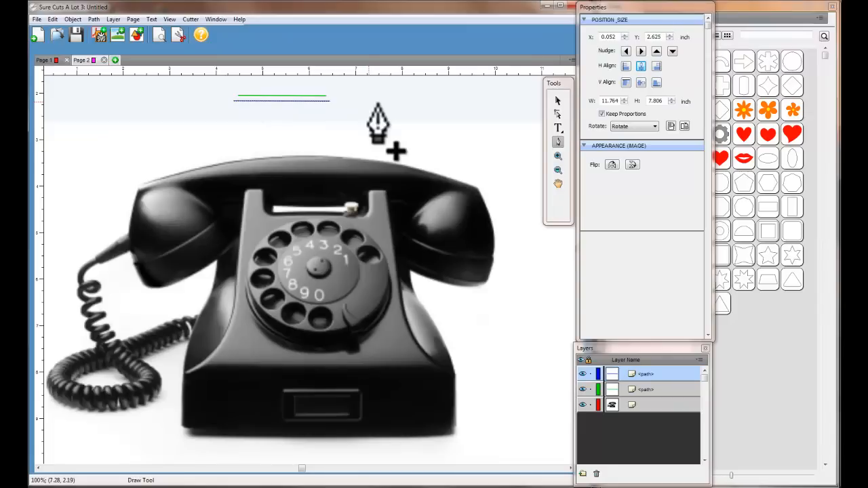
# Step: Select both practice lines above the telephone and delete them
pyautogui.click(558, 100)
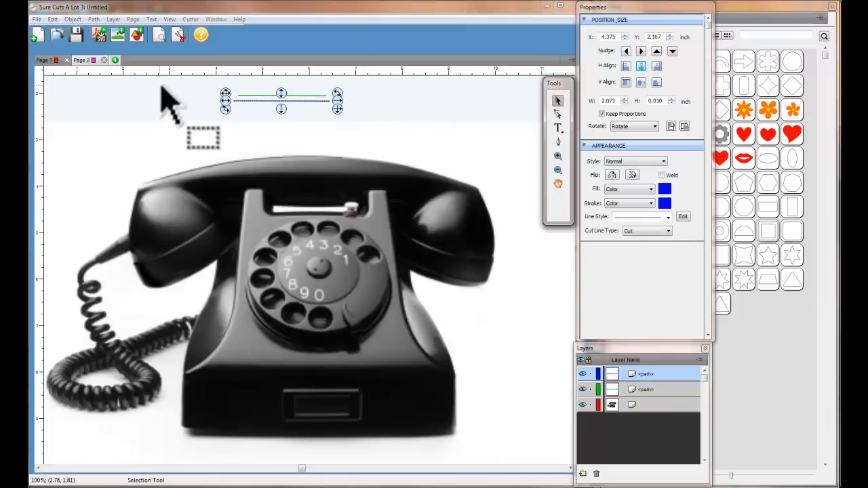
pyautogui.moveTo(193, 79); pyautogui.dragTo(367, 120)
pyautogui.press('Delete')
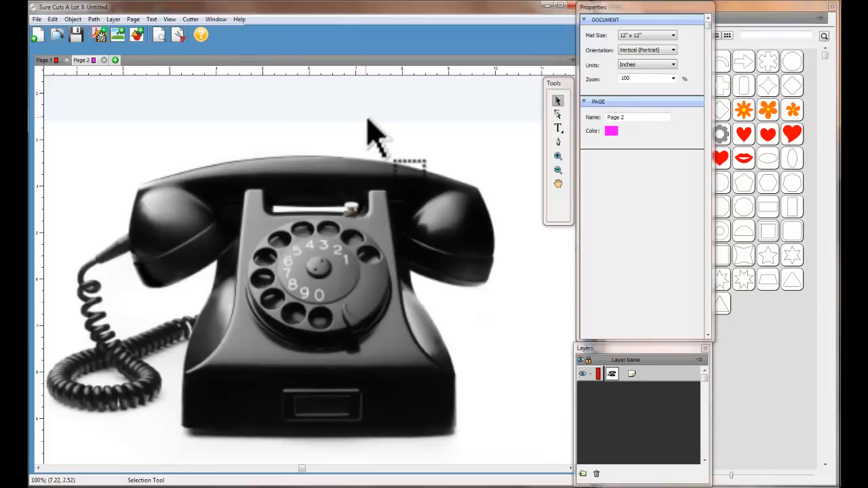
# Step: Trace the telephone body's right edge with the Draw Tool from the lower-right base corner up and across the top of the right cradle prong
pyautogui.click(558, 142)
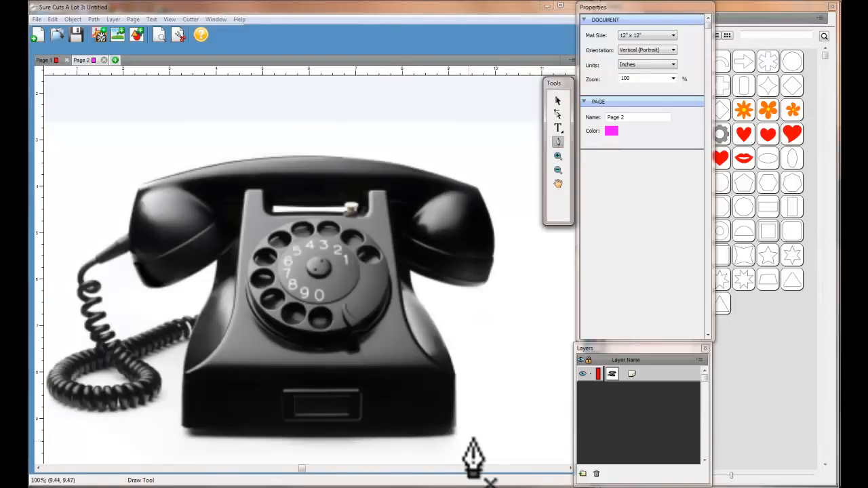
pyautogui.click(449, 434)
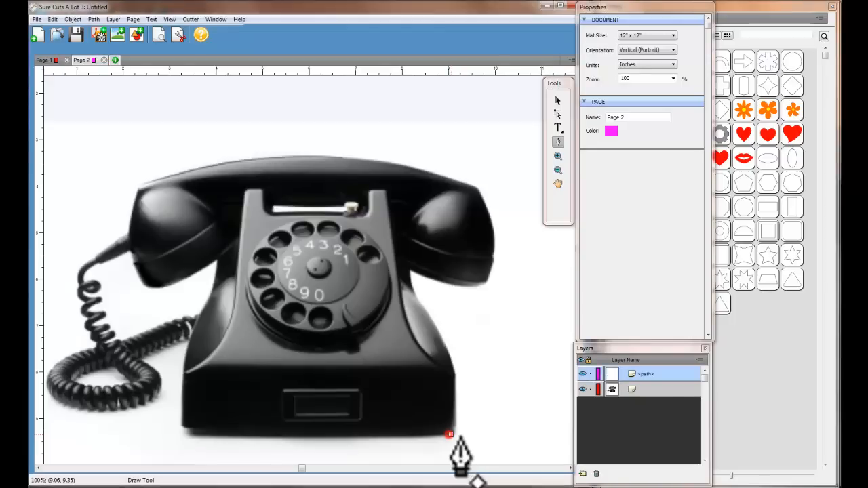
pyautogui.click(454, 375)
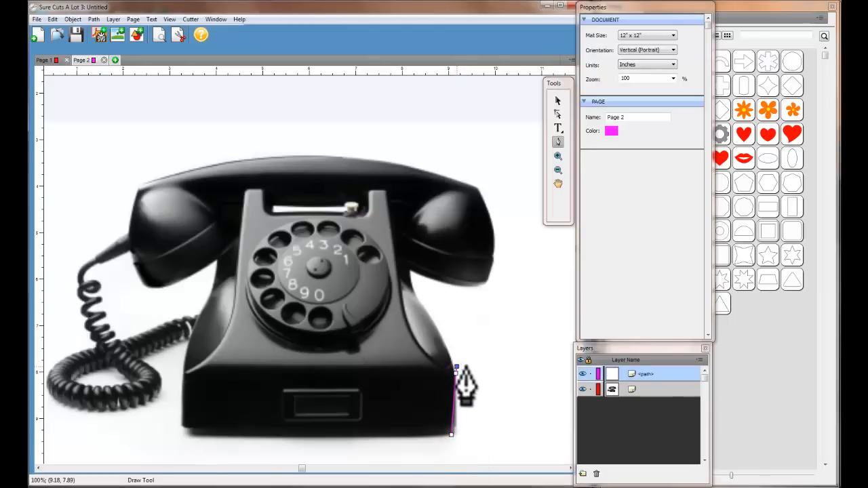
pyautogui.click(413, 292)
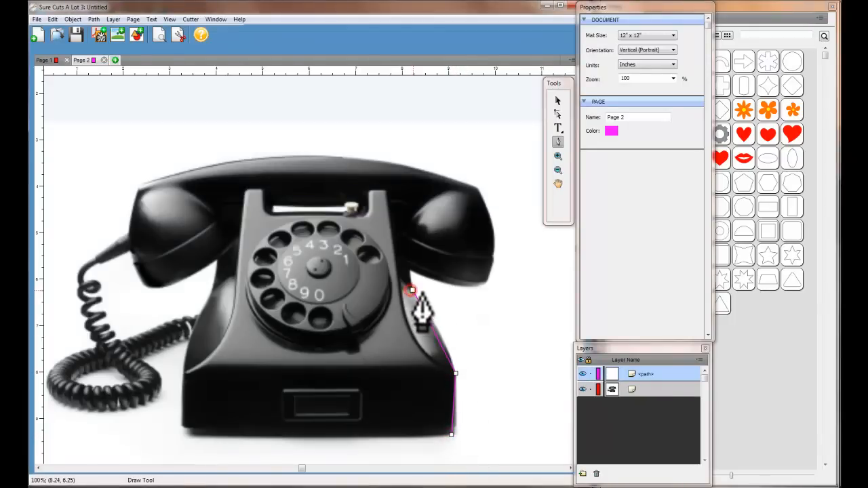
pyautogui.click(402, 265)
pyautogui.moveTo(402, 265)
pyautogui.mouseDown()
pyautogui.moveTo(406, 276)
pyautogui.moveTo(399, 251)
pyautogui.moveTo(412, 289)
pyautogui.moveTo(398, 274)
pyautogui.mouseUp()
pyautogui.click(383, 191)
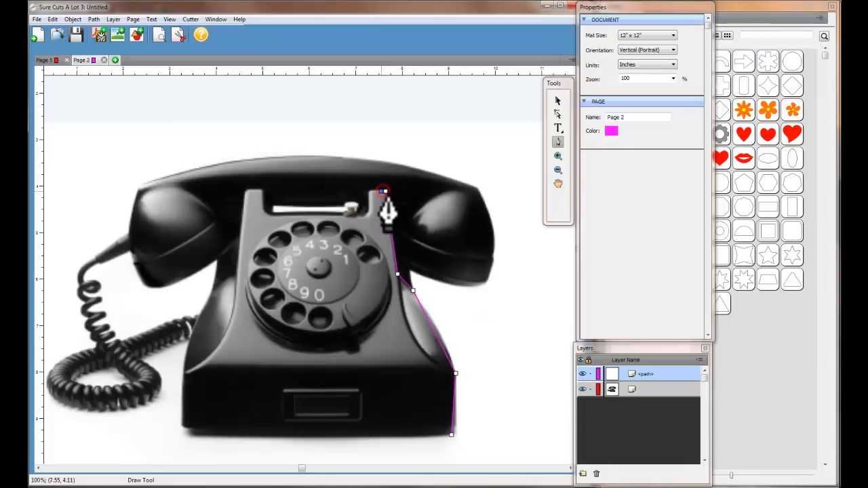
pyautogui.moveTo(383, 191); pyautogui.dragTo(370, 192)
# Step: Continue the outline down the right prong, across between the cradle prongs, and over the top of the left prong
pyautogui.click(367, 215)
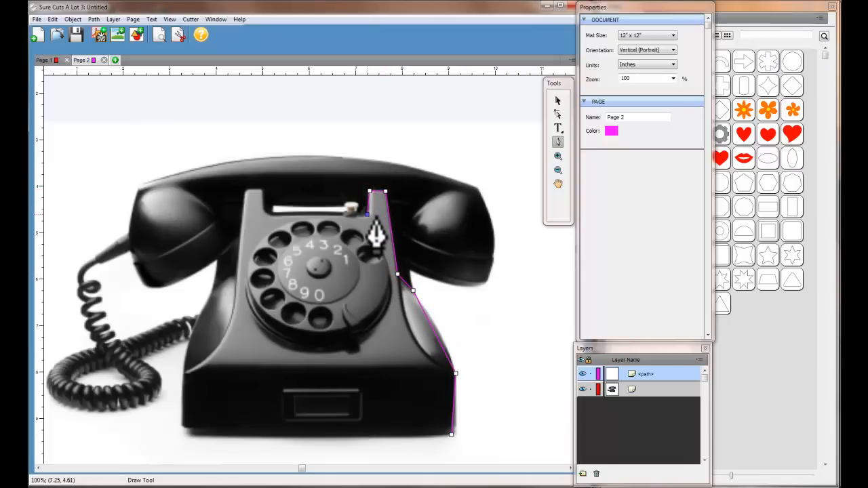
pyautogui.click(265, 214)
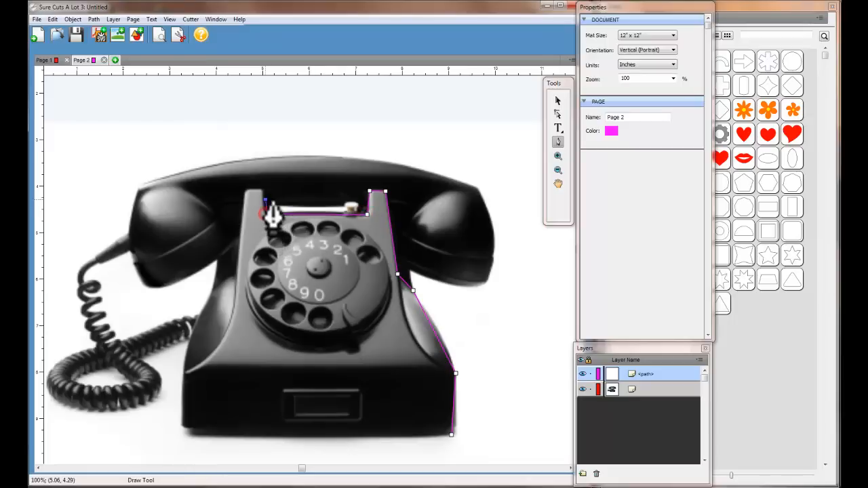
pyautogui.click(263, 191)
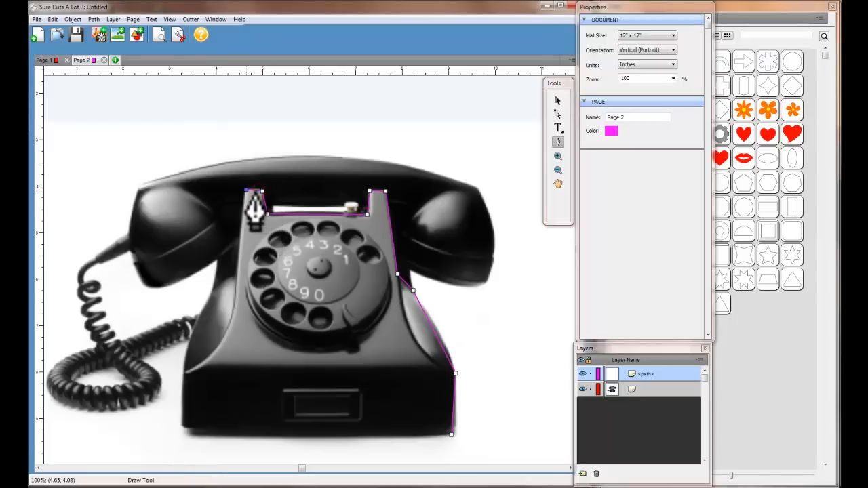
pyautogui.click(247, 192)
# Step: Trace the telephone body's left edge down to the base and close the outline at its starting point in the lower-right corner
pyautogui.click(239, 217)
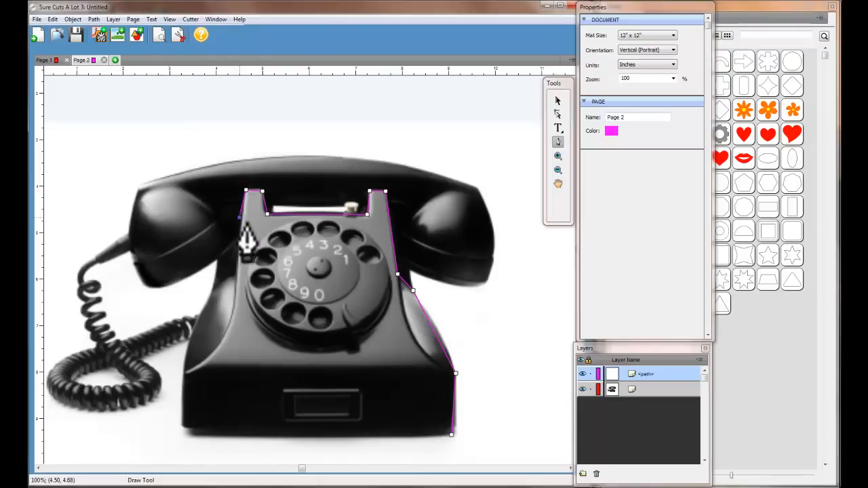
pyautogui.click(234, 271)
pyautogui.click(212, 293)
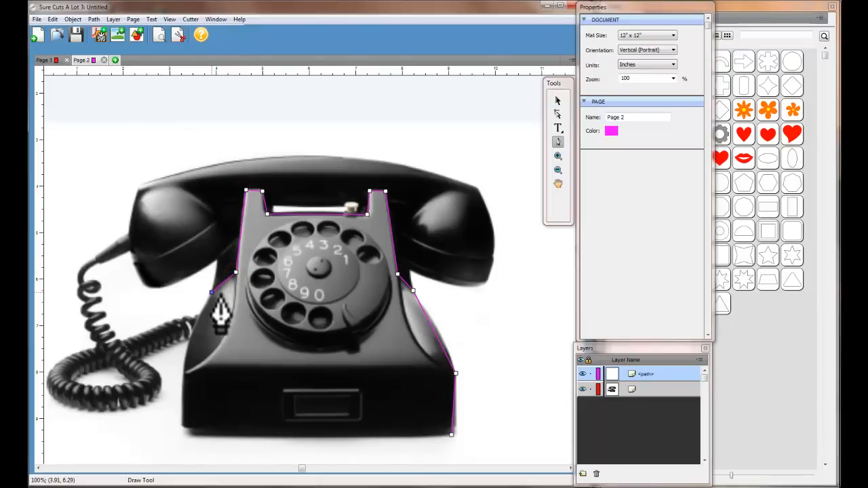
pyautogui.click(181, 373)
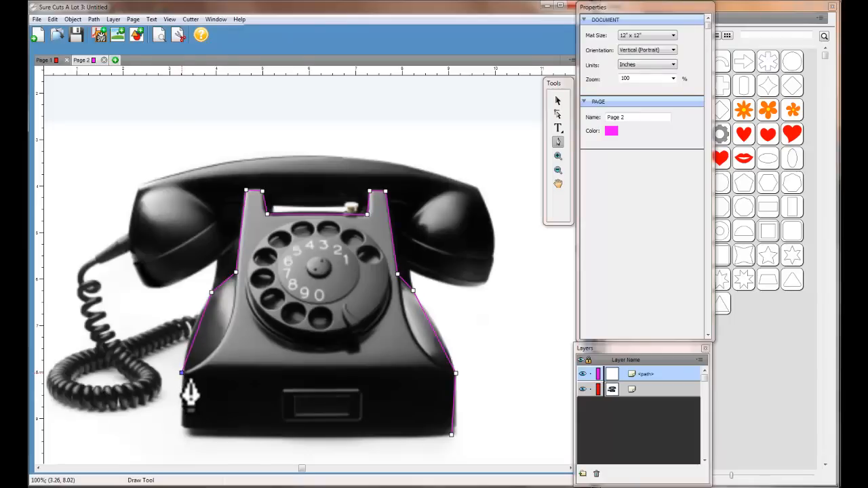
pyautogui.click(181, 427)
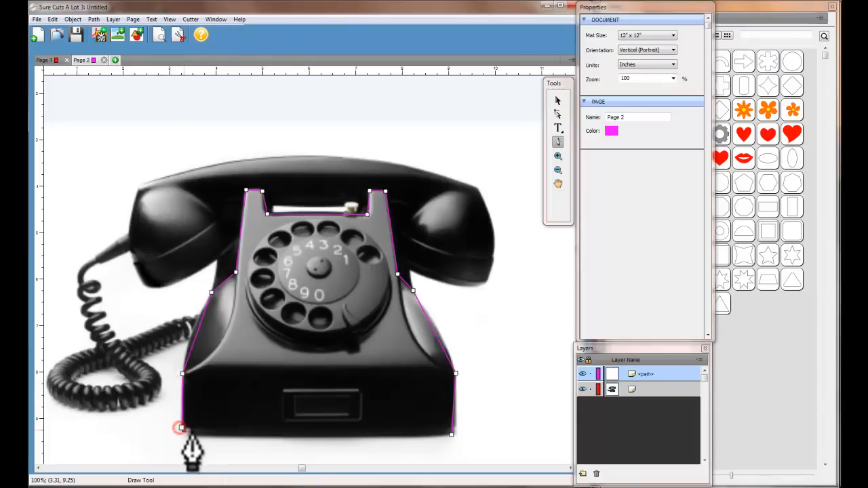
pyautogui.click(451, 434)
pyautogui.click(452, 435)
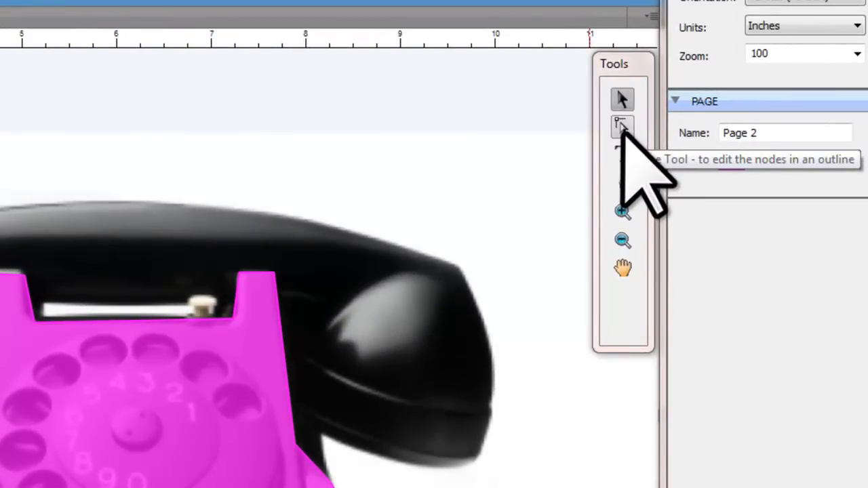
# Step: Edit the outline's nodes and move the node at the right shoulder of the base slightly up to follow the telephone's edge
pyautogui.click(623, 125)
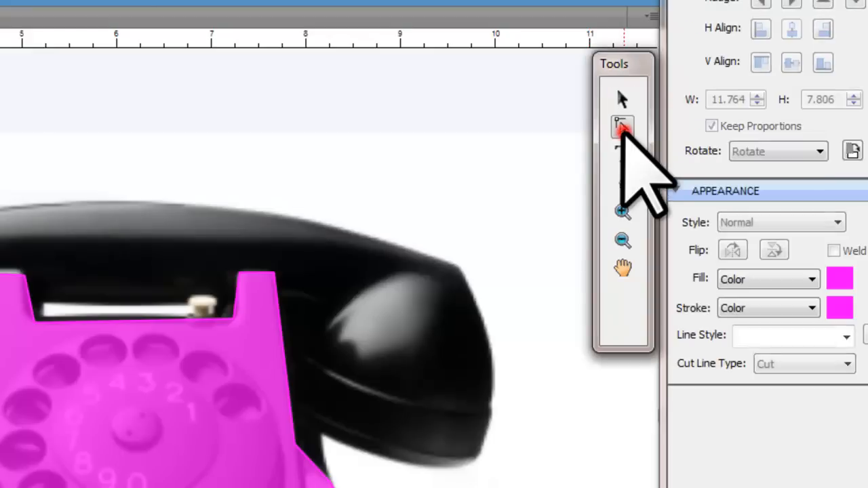
pyautogui.click(258, 363)
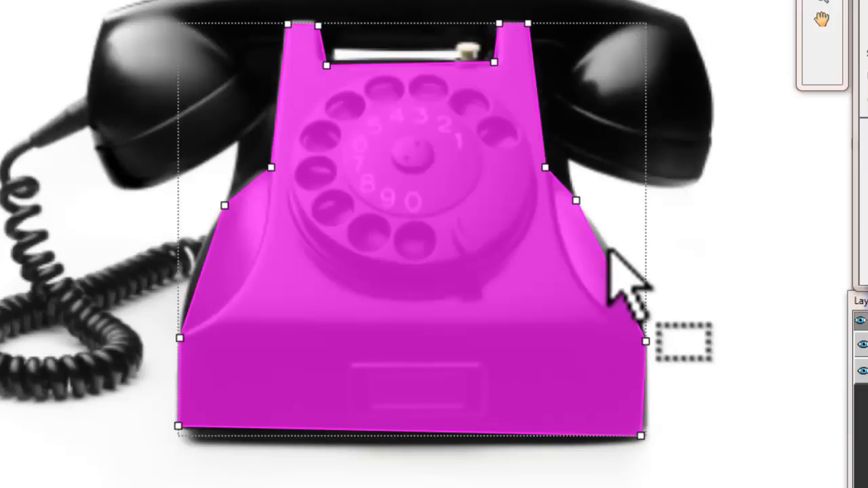
pyautogui.moveTo(646, 339); pyautogui.dragTo(644, 327)
pyautogui.click(645, 327)
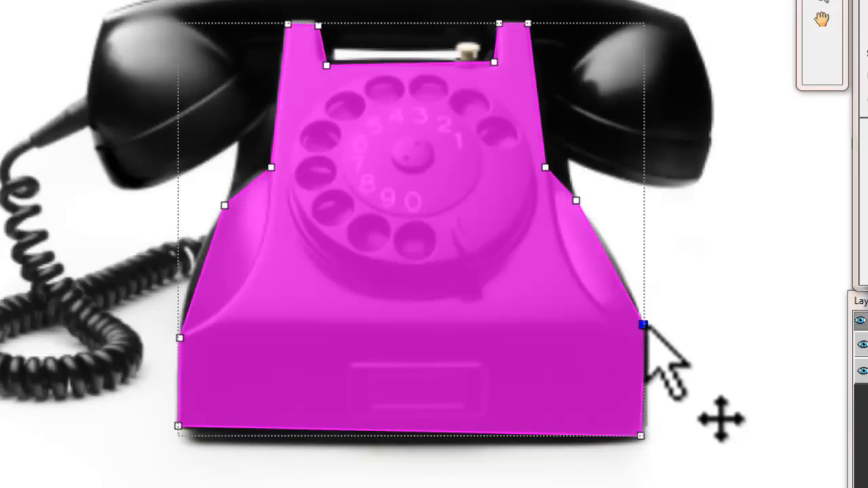
# Step: Move the outline node beneath the right cradle arm slightly inward to the telephone's edge and convert it to a cusp node
pyautogui.moveTo(575, 201)
pyautogui.mouseDown()
pyautogui.moveTo(606, 194)
pyautogui.moveTo(573, 201)
pyautogui.mouseUp()
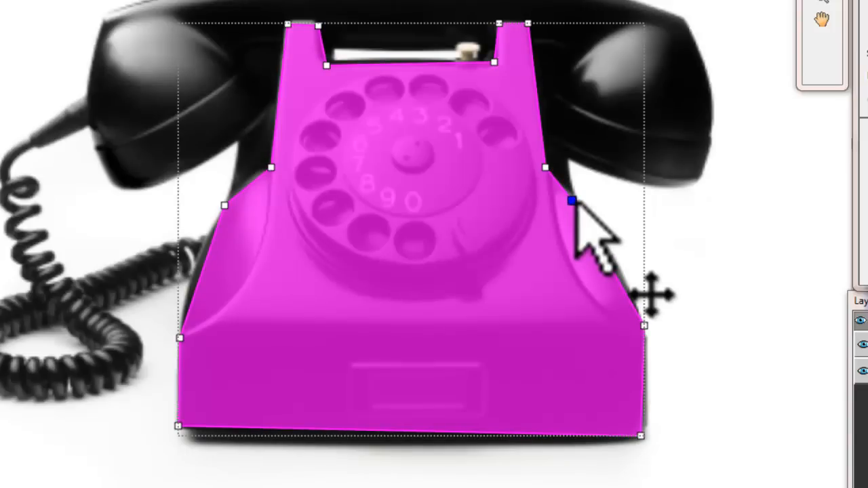
pyautogui.rightClick(572, 202)
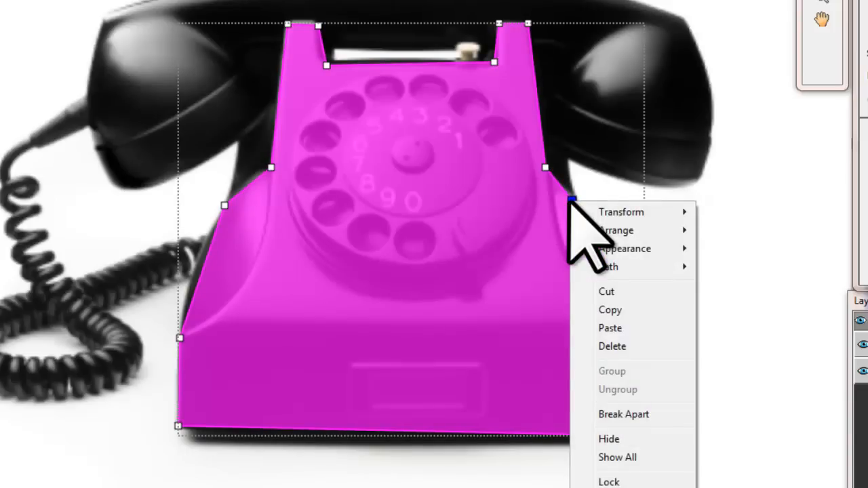
pyautogui.moveTo(616, 266)
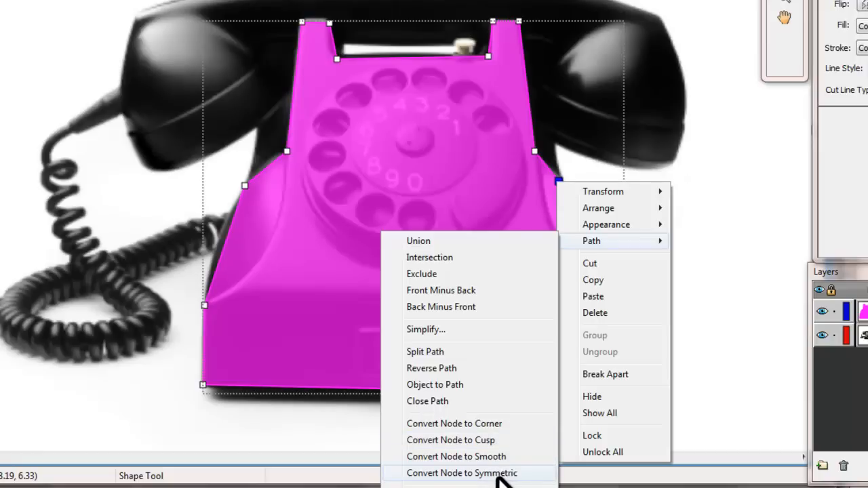
pyautogui.click(483, 441)
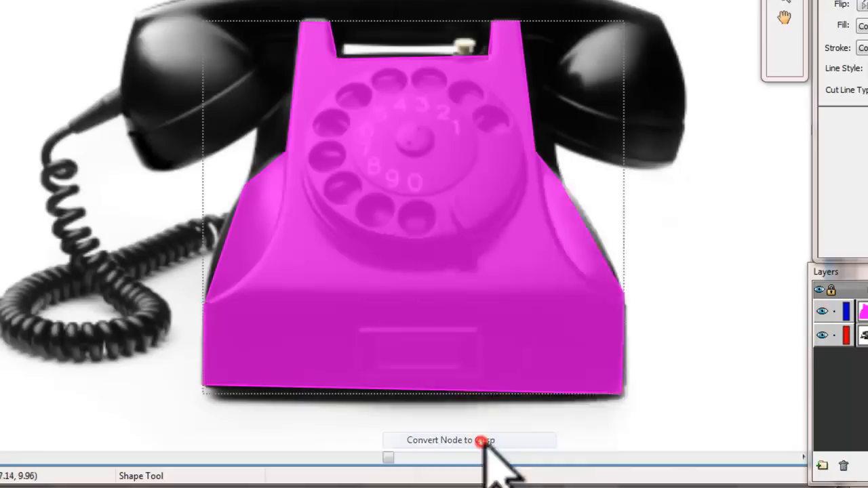
pyautogui.click(575, 204)
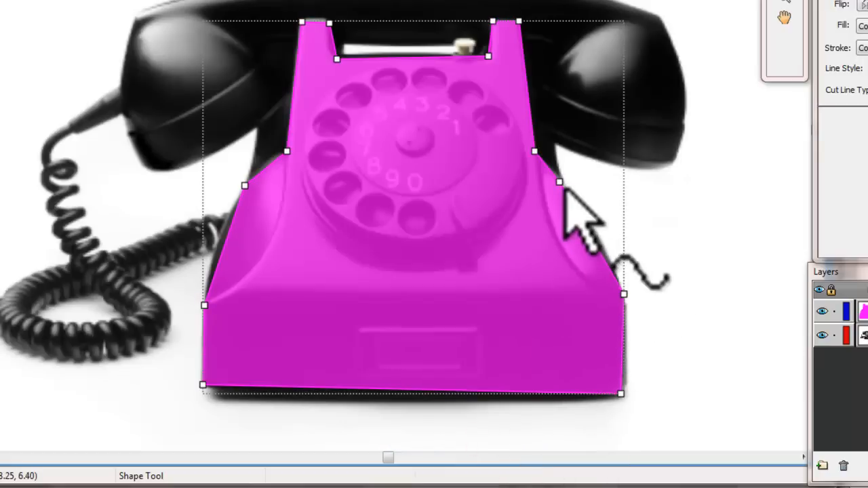
# Step: Bend the segment below that cusp node outward with its curve handle to follow the body's rounded right shoulder
pyautogui.click(559, 181)
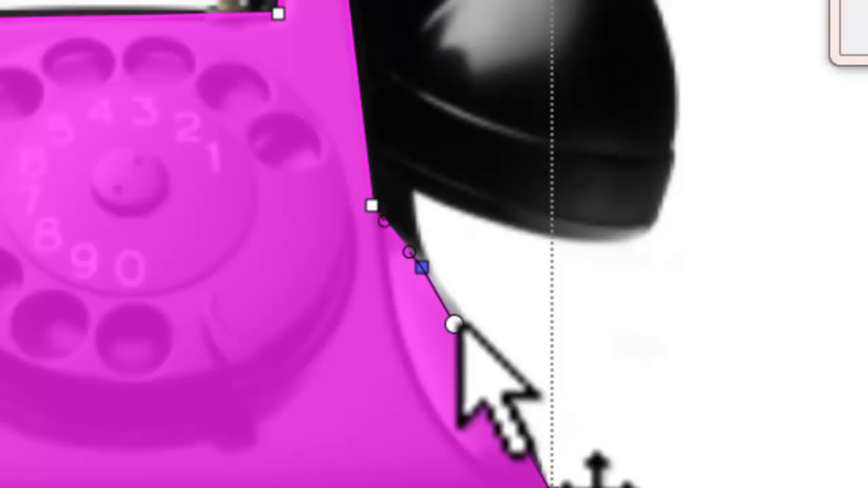
pyautogui.click(414, 258)
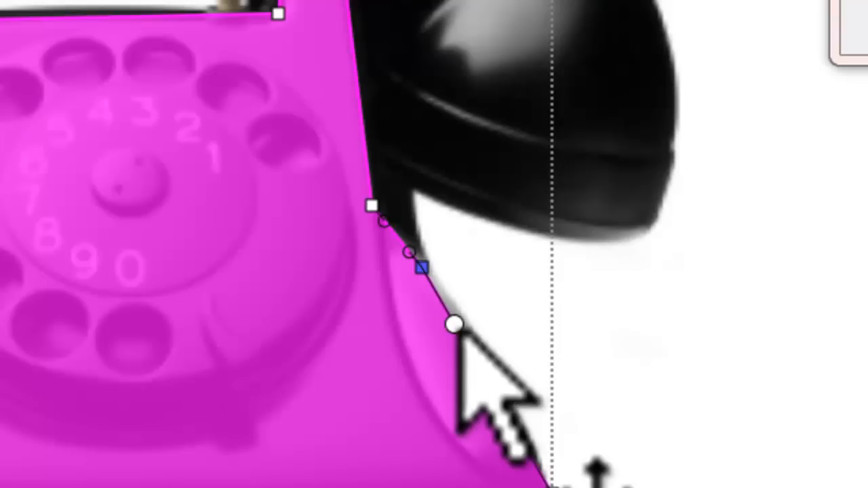
pyautogui.moveTo(459, 330); pyautogui.dragTo(657, 333)
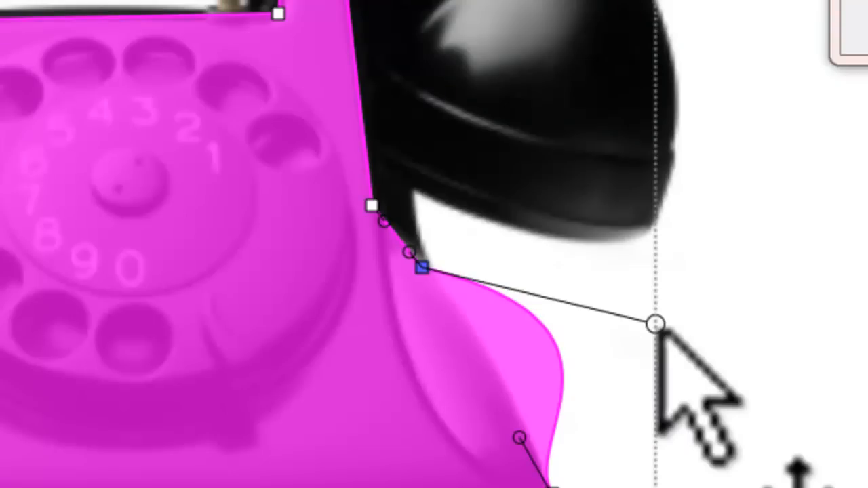
pyautogui.moveTo(658, 331); pyautogui.dragTo(503, 328)
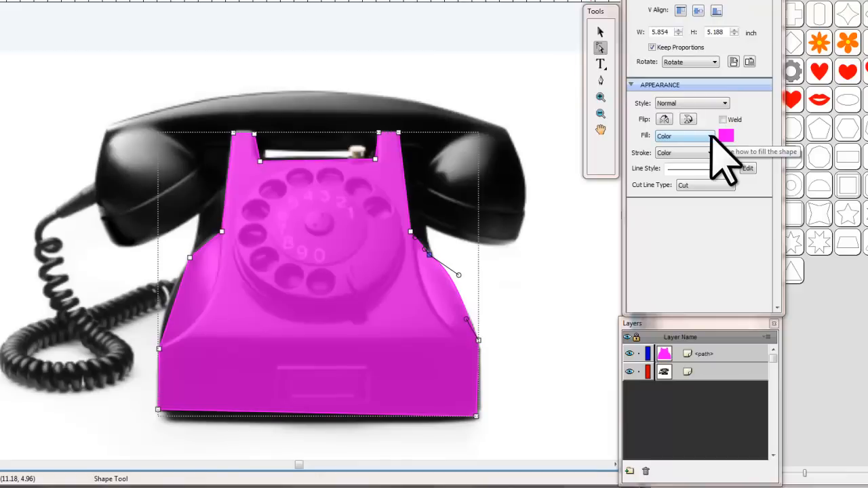
# Step: Set the traced shape's fill to None and convert all of its nodes to cusp nodes
pyautogui.click(712, 136)
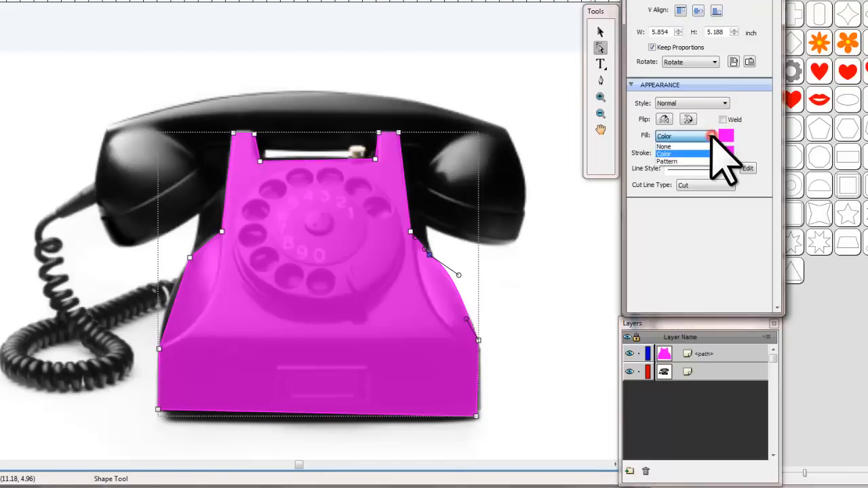
pyautogui.click(675, 145)
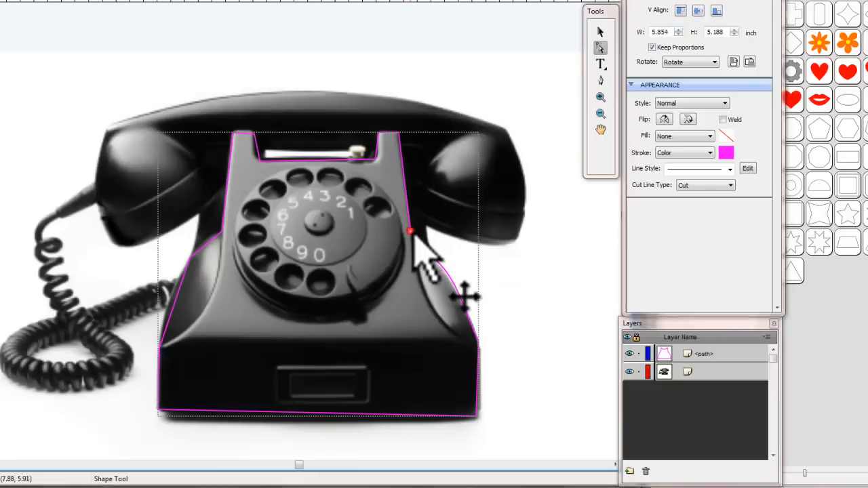
pyautogui.moveTo(76, 79); pyautogui.dragTo(591, 458)
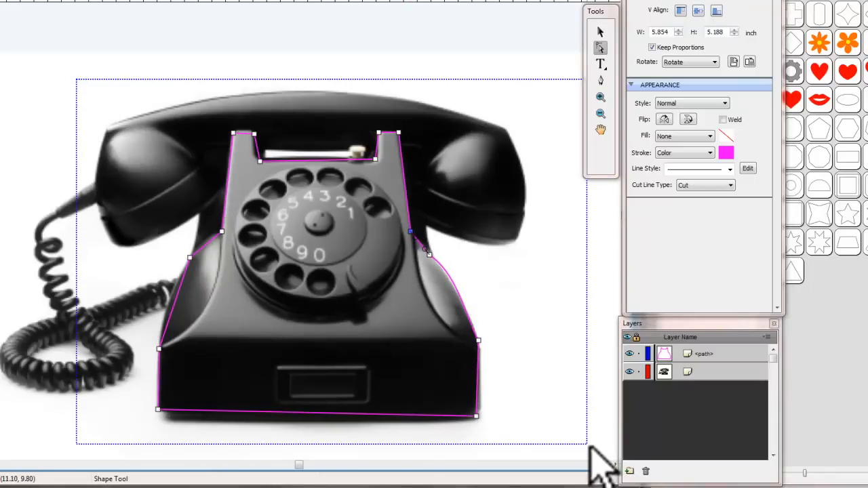
pyautogui.rightClick(478, 341)
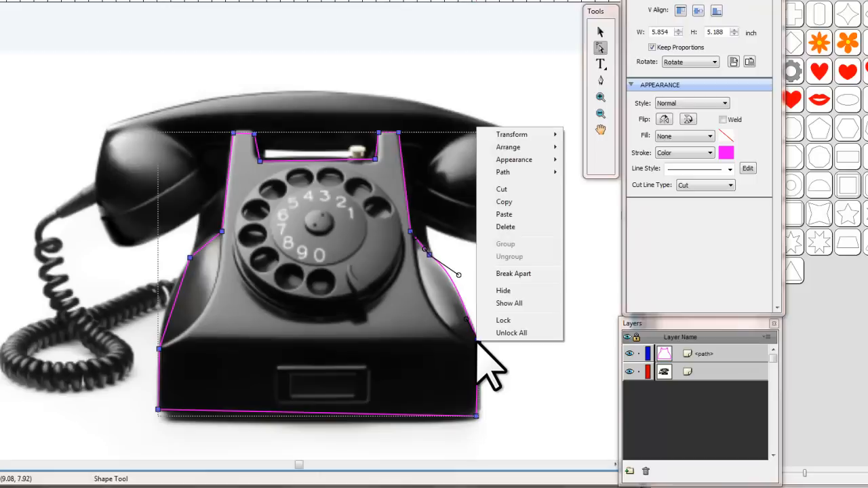
pyautogui.moveTo(512, 175)
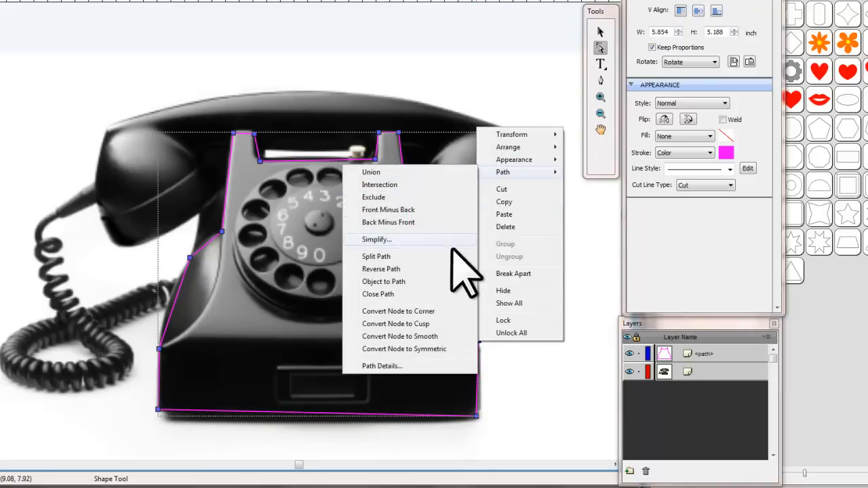
pyautogui.click(453, 325)
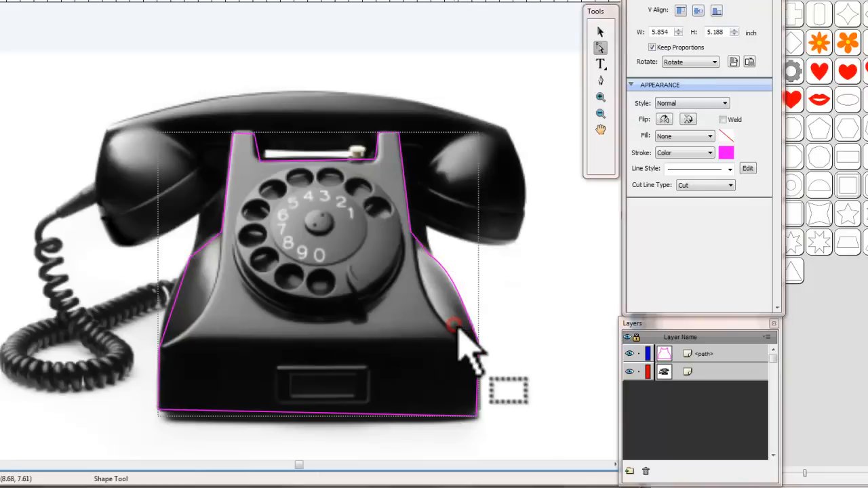
# Step: Fine-tune the upper curve handle of the right shoulder segment so the line hugs the telephone's edge
pyautogui.click(429, 254)
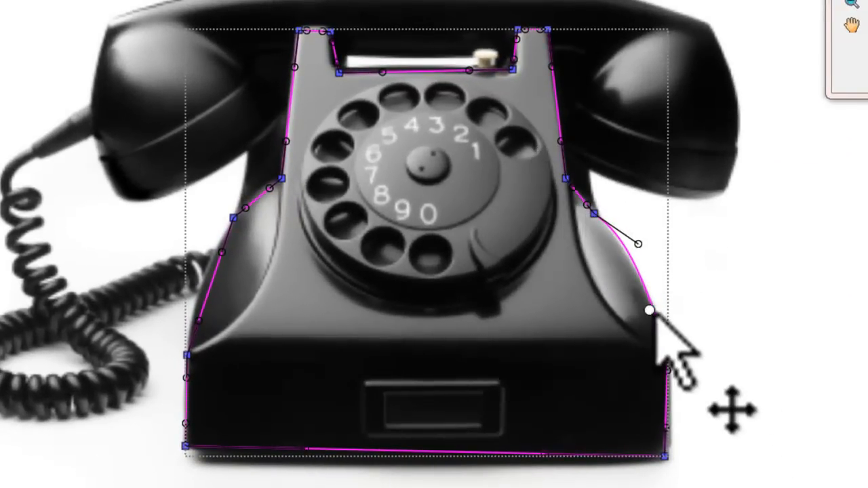
pyautogui.click(650, 310)
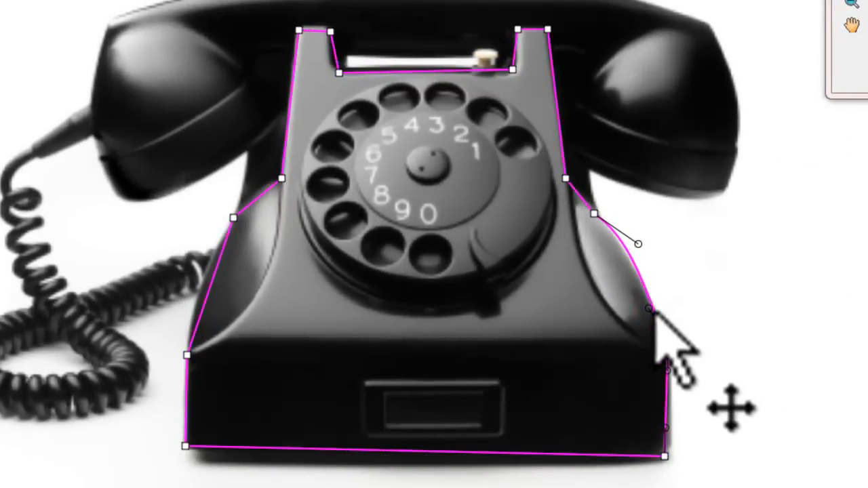
pyautogui.moveTo(639, 242); pyautogui.dragTo(640, 249)
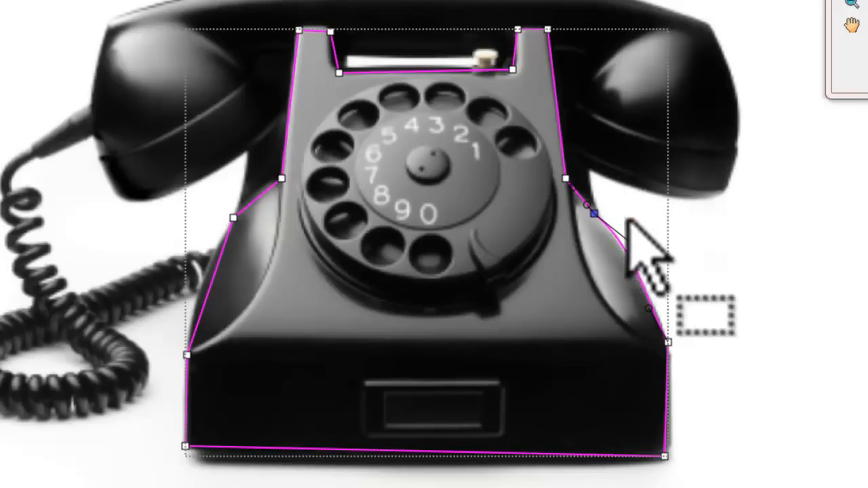
# Step: Adjust the two lower corner nodes between the cradle prongs and raise the top nodes of both prongs slightly
pyautogui.click(513, 69)
pyautogui.moveTo(515, 72); pyautogui.dragTo(513, 75)
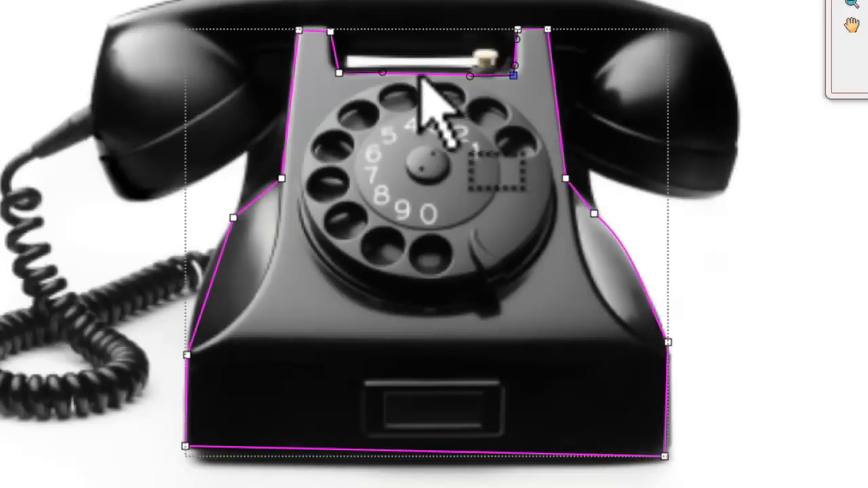
pyautogui.moveTo(343, 72); pyautogui.dragTo(339, 71)
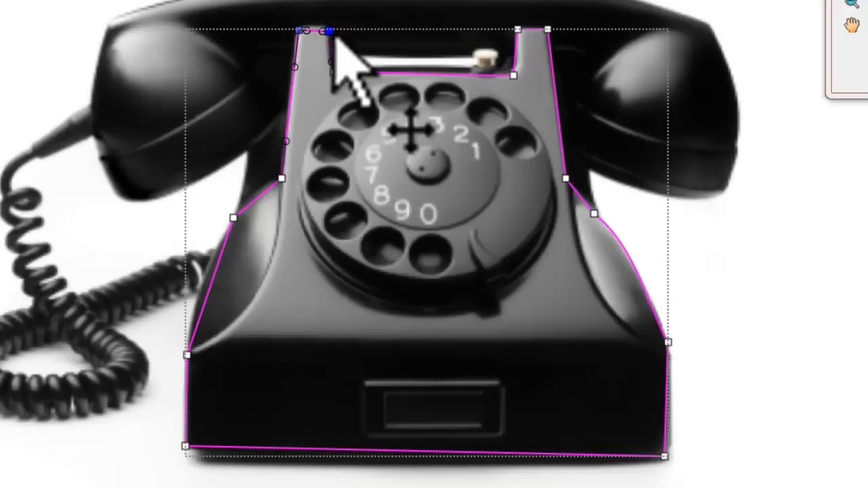
pyautogui.moveTo(332, 35); pyautogui.dragTo(331, 31)
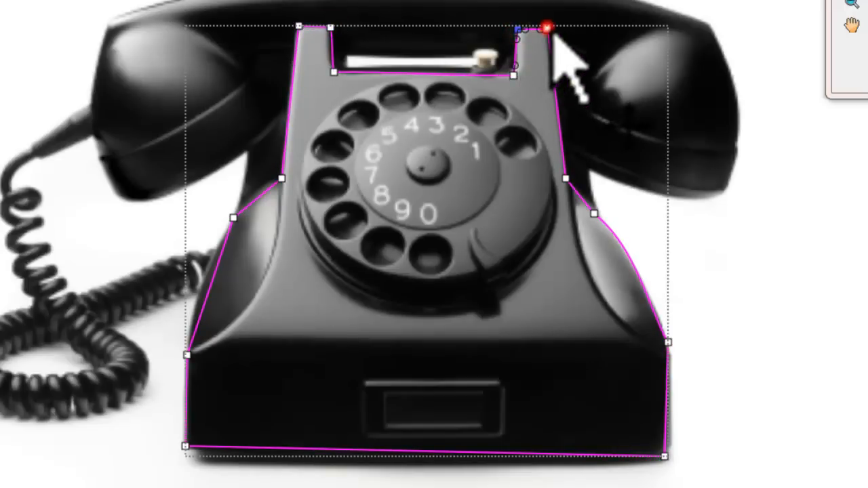
pyautogui.moveTo(553, 34); pyautogui.dragTo(553, 31)
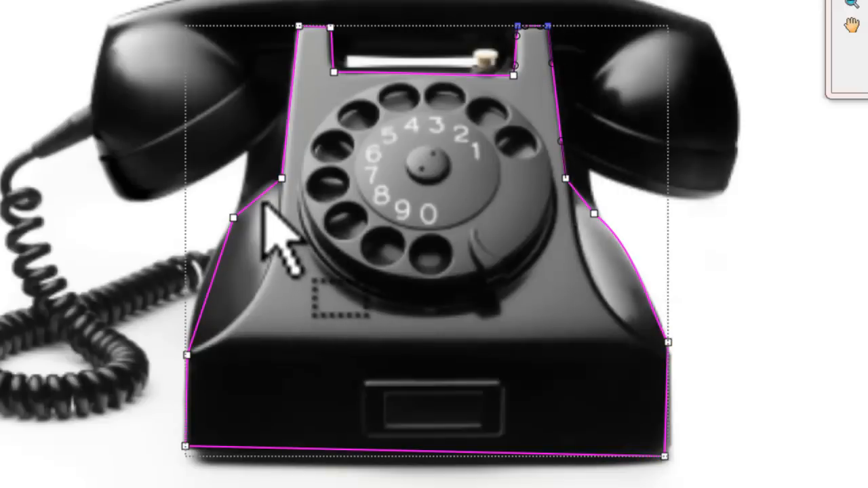
# Step: Curve the two left shoulder segments outward with their node handles to match the telephone's rounded edge down to the base
pyautogui.click(281, 178)
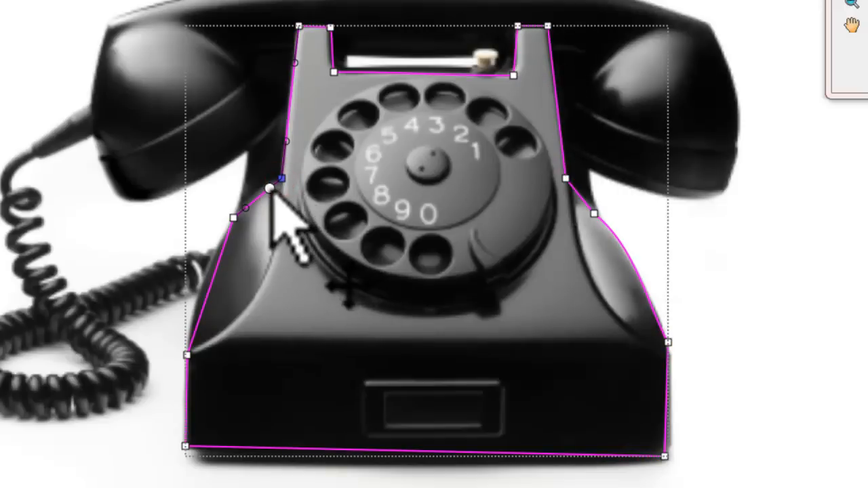
pyautogui.moveTo(270, 188); pyautogui.dragTo(260, 183)
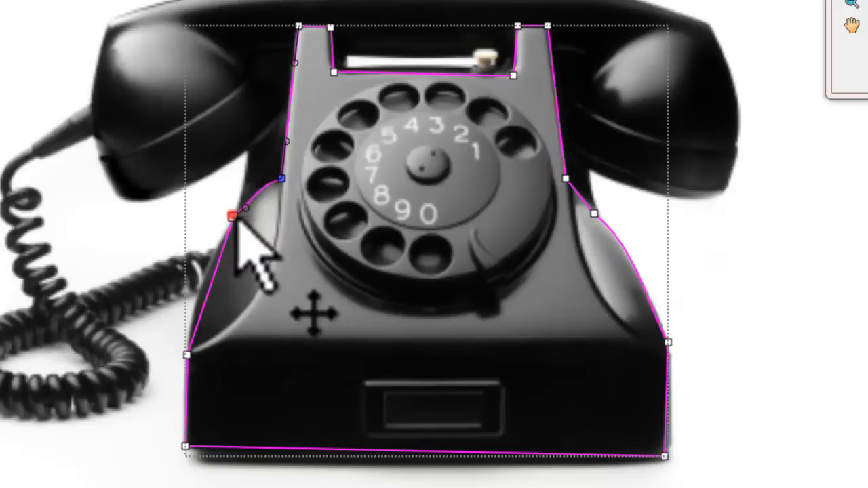
pyautogui.click(234, 218)
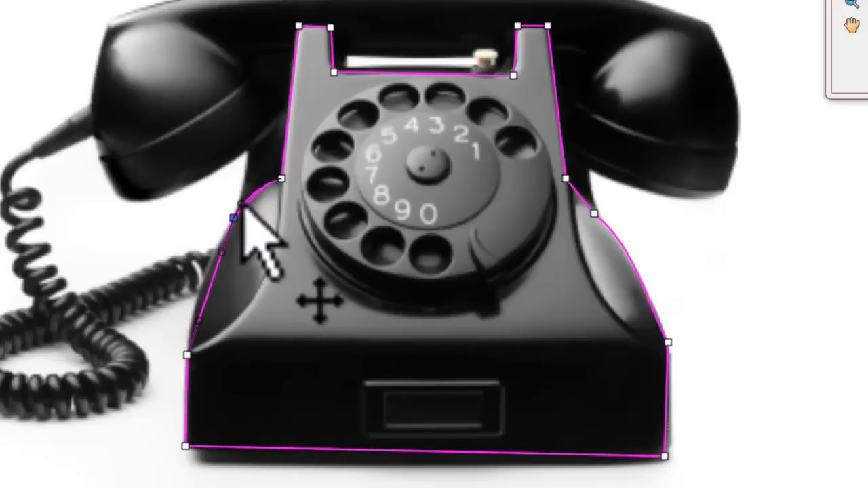
pyautogui.click(222, 252)
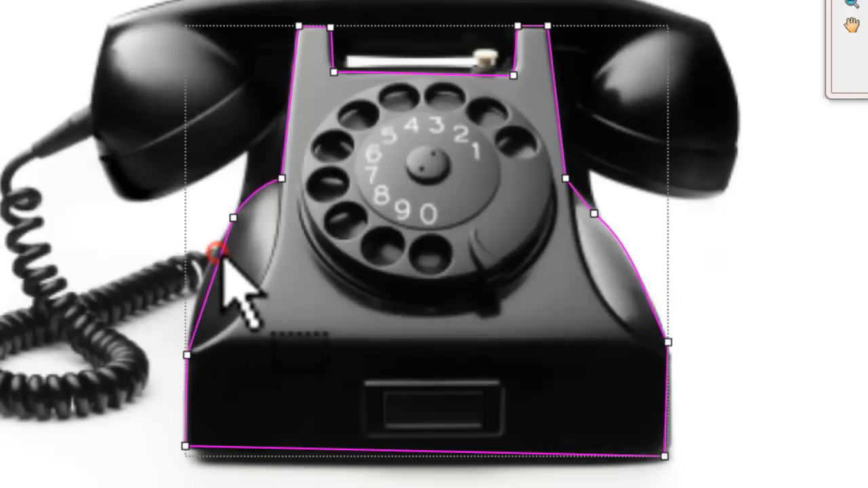
pyautogui.click(232, 219)
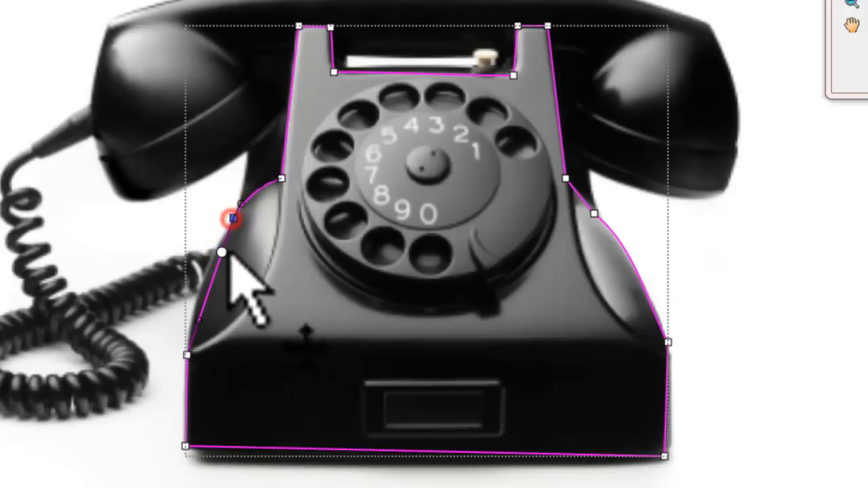
pyautogui.moveTo(221, 253)
pyautogui.mouseDown()
pyautogui.moveTo(208, 255)
pyautogui.moveTo(214, 264)
pyautogui.mouseUp()
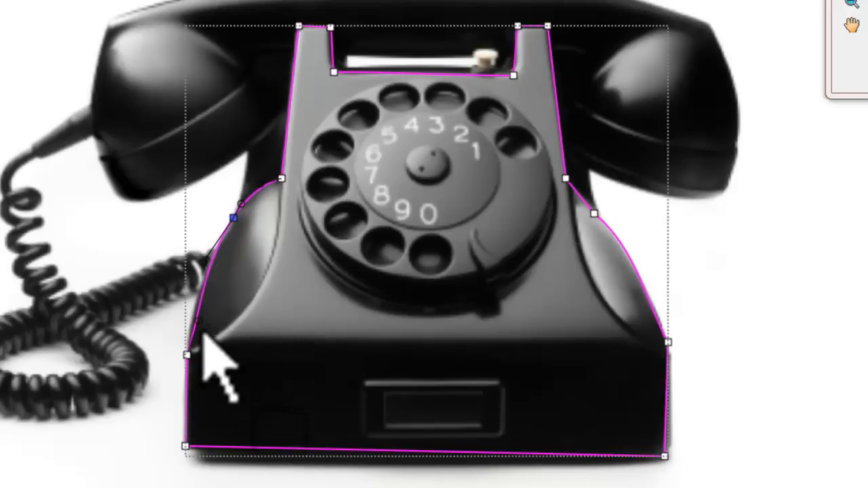
pyautogui.moveTo(198, 321); pyautogui.dragTo(193, 318)
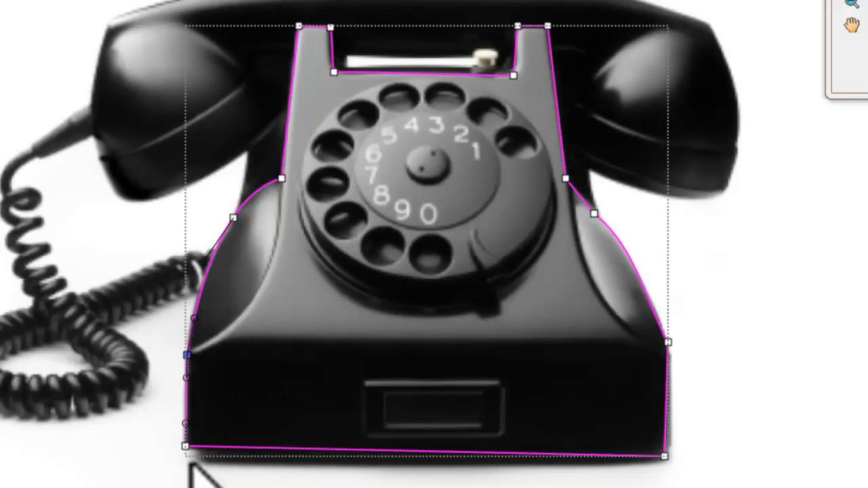
# Step: Move the lower-left corner node down to the base's bottom edge and bow the base's left side slightly outward
pyautogui.moveTo(184, 445); pyautogui.dragTo(186, 447)
pyautogui.click(186, 446)
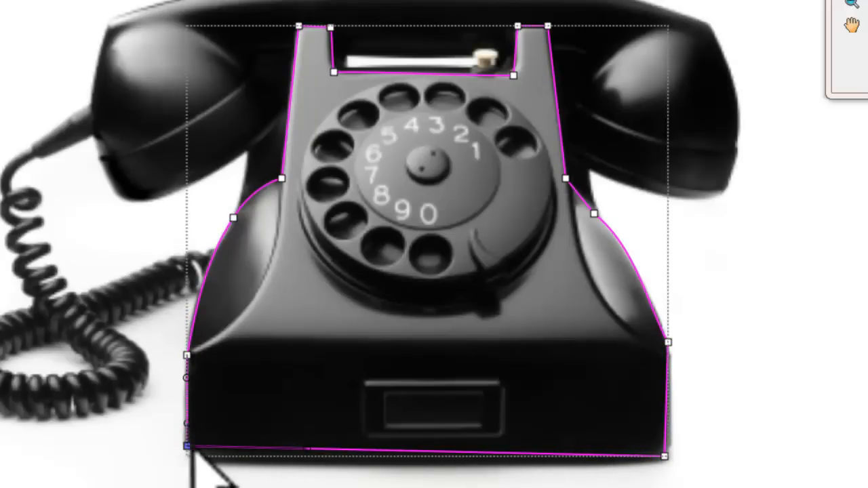
pyautogui.moveTo(186, 446); pyautogui.dragTo(191, 461)
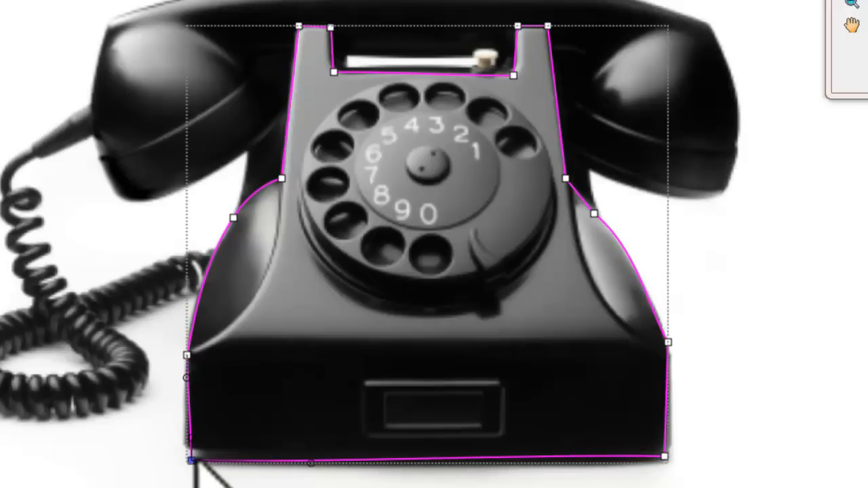
pyautogui.moveTo(191, 460); pyautogui.dragTo(185, 459)
pyautogui.moveTo(187, 412); pyautogui.dragTo(182, 415)
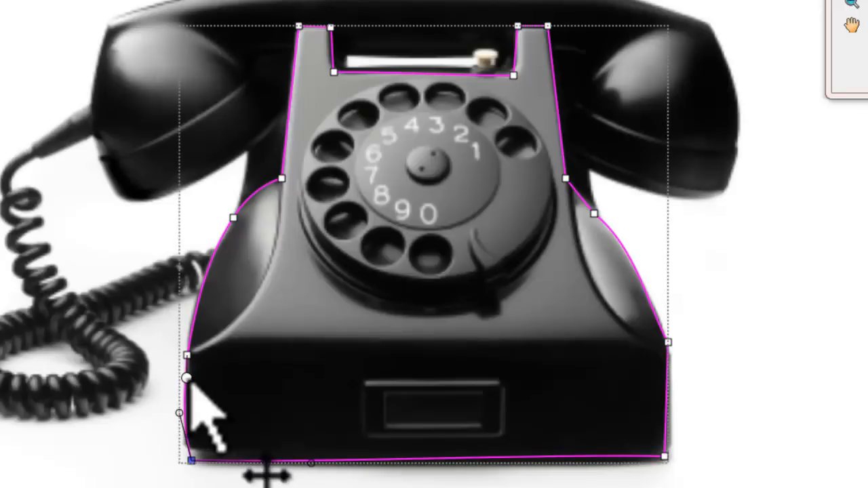
pyautogui.moveTo(190, 379)
pyautogui.mouseDown()
pyautogui.moveTo(184, 368)
pyautogui.moveTo(183, 377)
pyautogui.mouseUp()
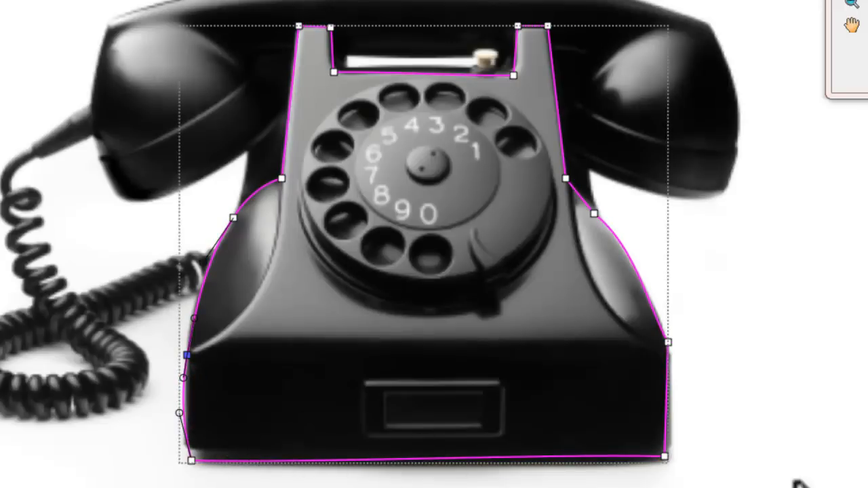
# Step: Lower the node at the base's upper-right corner slightly and bow the base's right side outward with its handles
pyautogui.click(669, 344)
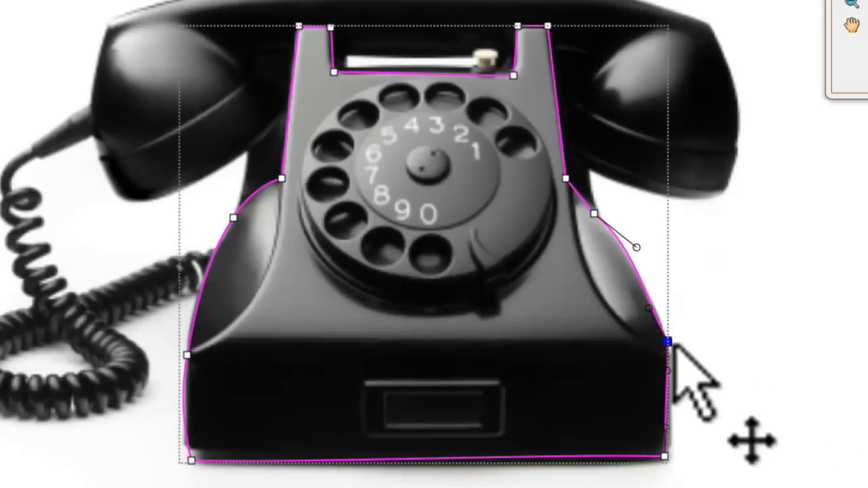
pyautogui.moveTo(669, 343); pyautogui.dragTo(673, 383)
pyautogui.moveTo(667, 427); pyautogui.dragTo(673, 427)
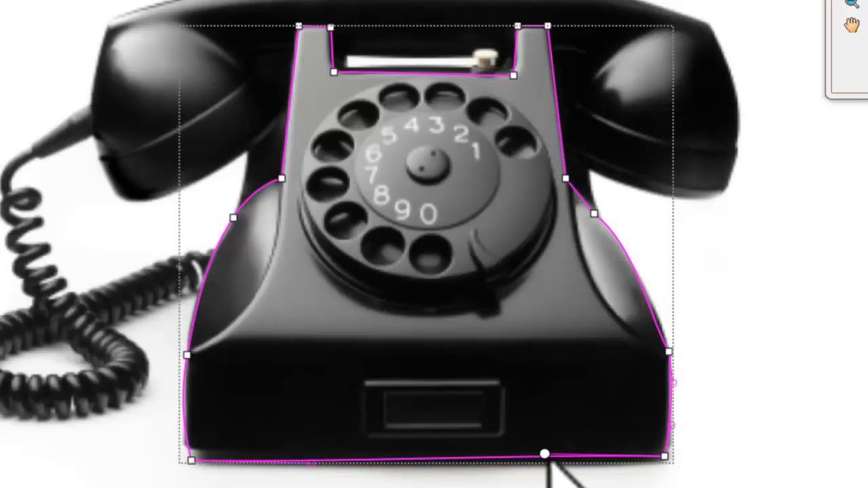
# Step: Move the body outline's lower-right corner node slightly down onto the base's bottom edge
pyautogui.click(664, 456)
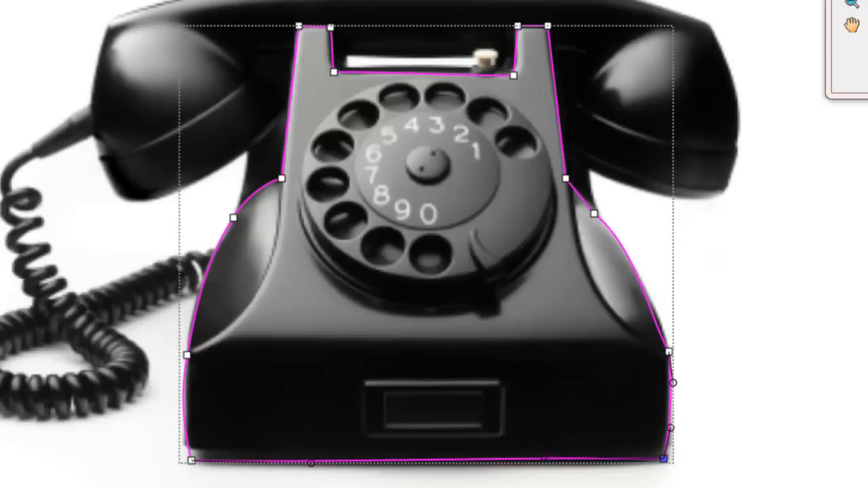
pyautogui.click(851, 0)
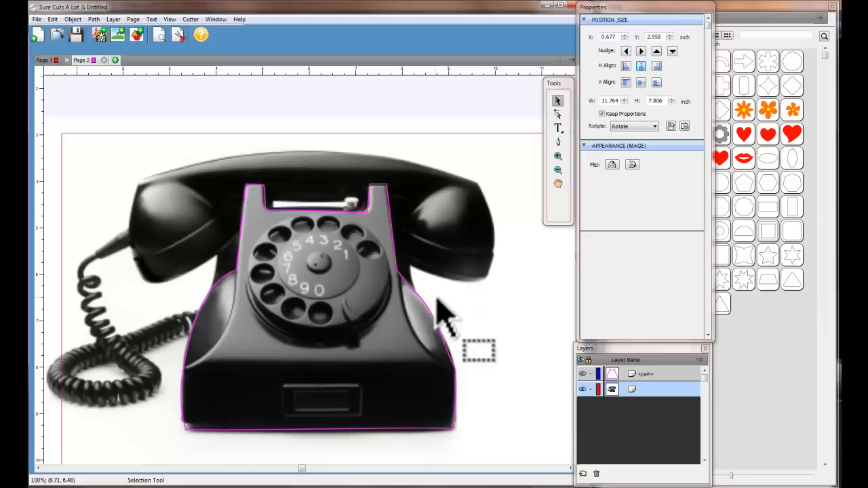
# Step: Move the telephone photo aside to check the traced body outline on its own, and move it back beneath the outline
pyautogui.moveTo(438, 312); pyautogui.dragTo(708, 304)
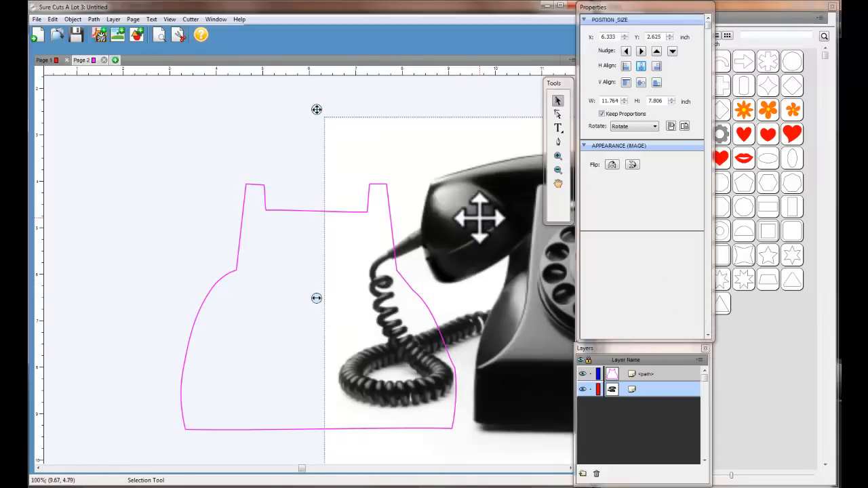
pyautogui.moveTo(475, 217); pyautogui.dragTo(561, 218)
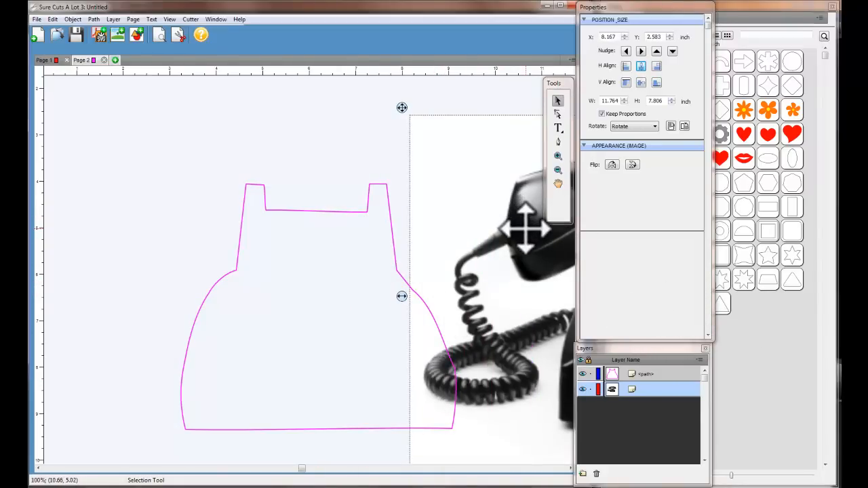
pyautogui.moveTo(524, 229); pyautogui.dragTo(182, 204)
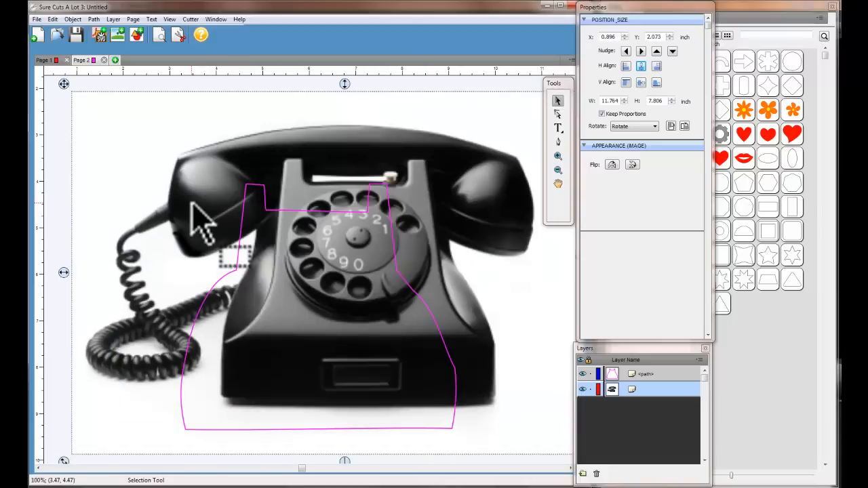
pyautogui.moveTo(435, 150); pyautogui.dragTo(405, 156)
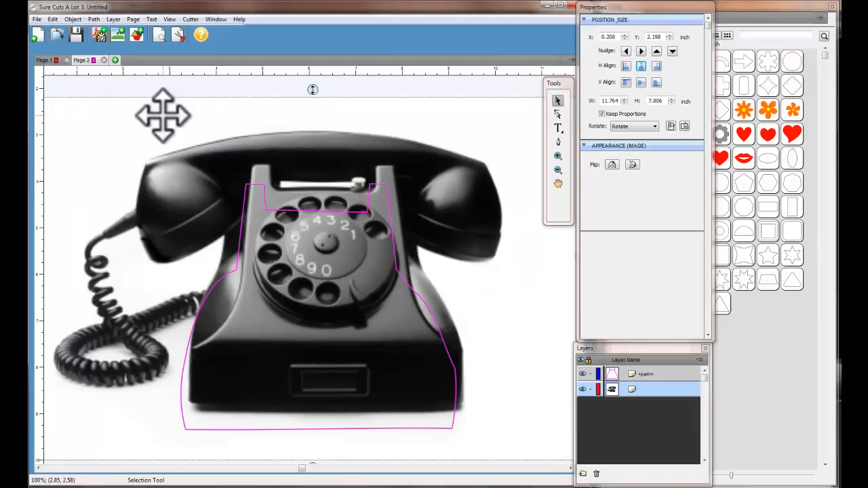
# Step: Undo all the photo moves to realign the telephone photo with the traced body outline
pyautogui.hotkey('ctrl', 'z')
pyautogui.hotkey('ctrl', 'z')
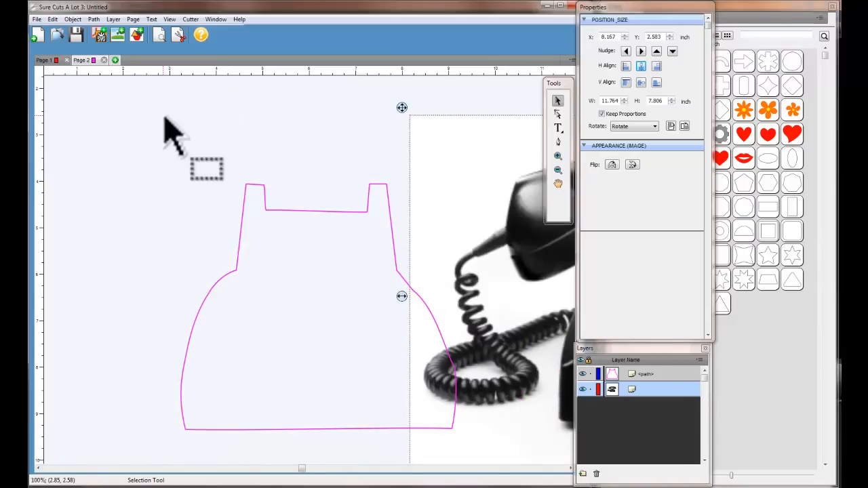
pyautogui.hotkey('ctrl', 'z')
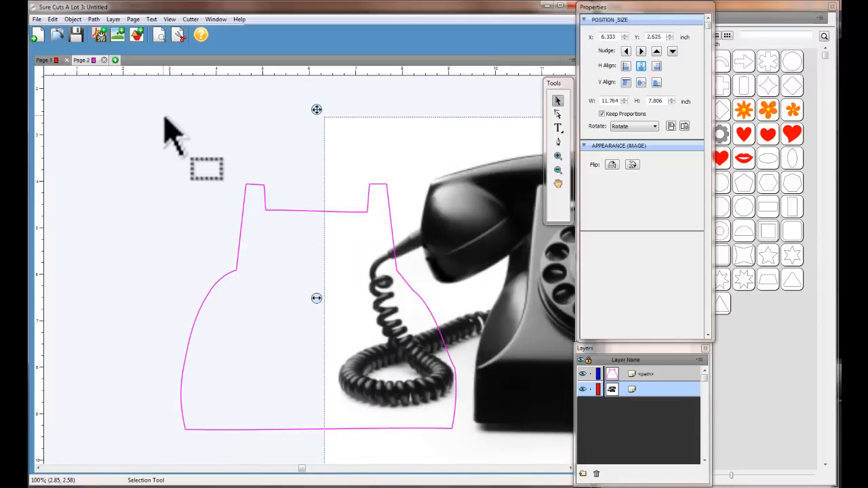
pyautogui.hotkey('ctrl', 'z')
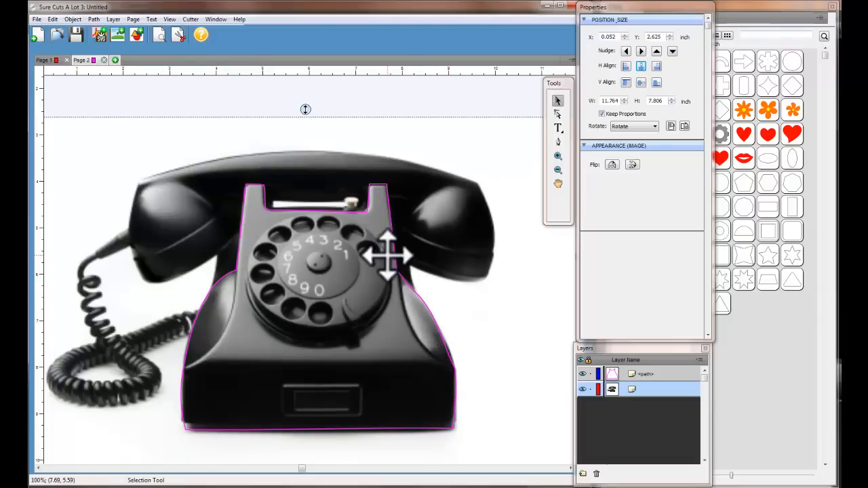
# Step: Select the traced body outline with the Shape tool and check the placement of its nodes
pyautogui.click(557, 114)
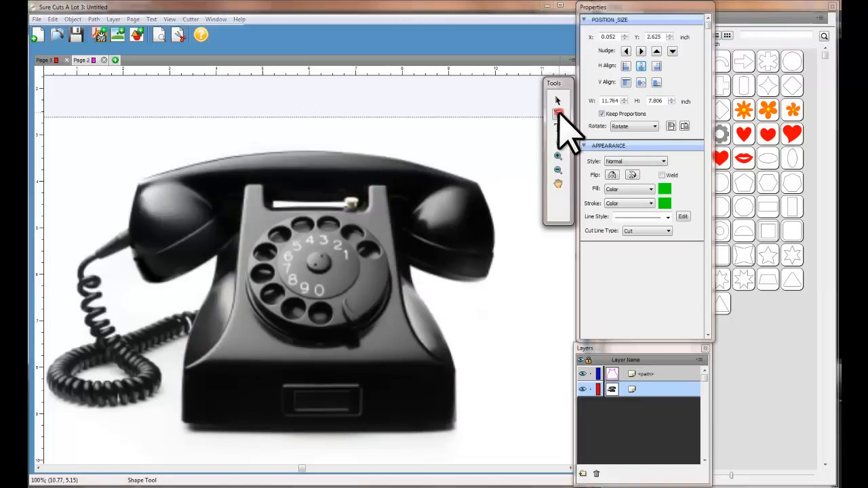
pyautogui.click(405, 283)
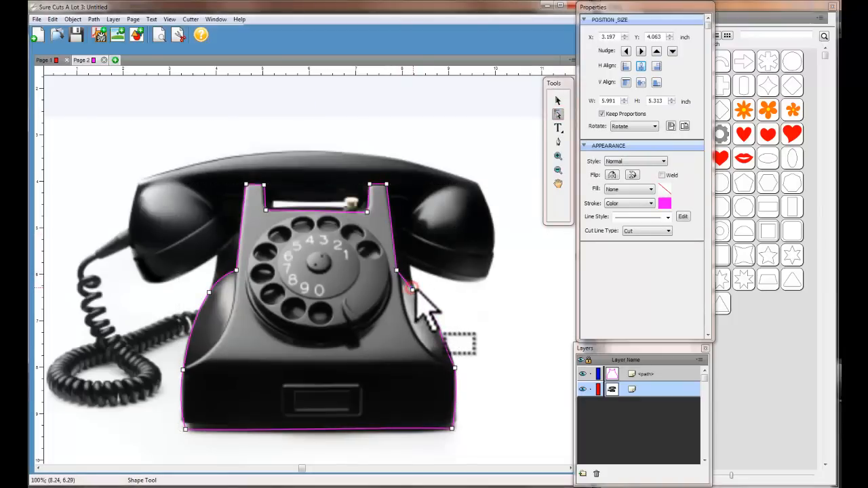
pyautogui.click(412, 289)
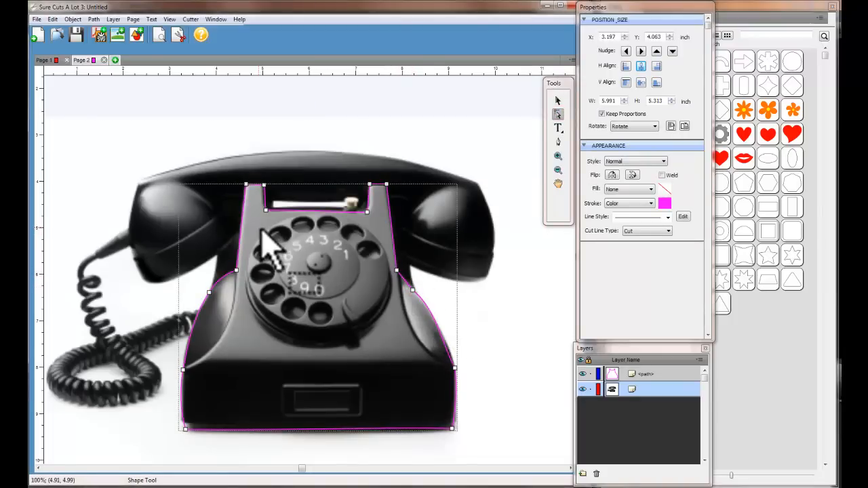
# Step: Start a new path with the Draw tool at the left cup's inner corner and trace around the cup and across the handset's top
pyautogui.click(558, 143)
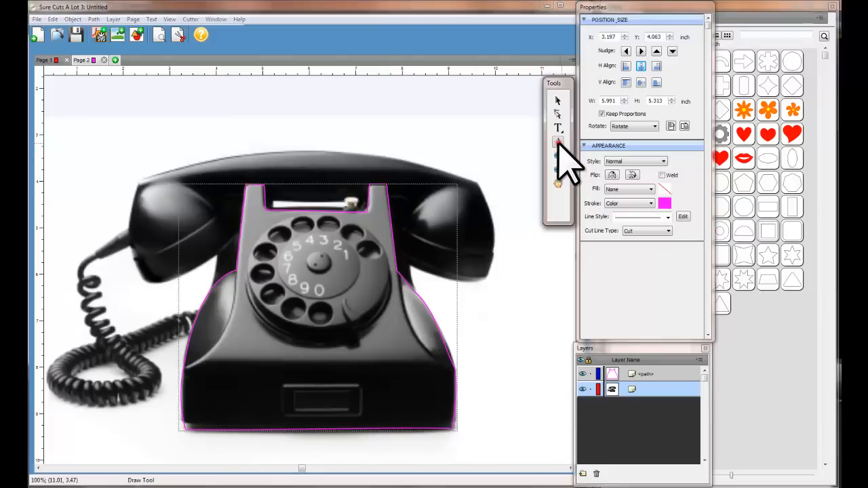
pyautogui.click(235, 236)
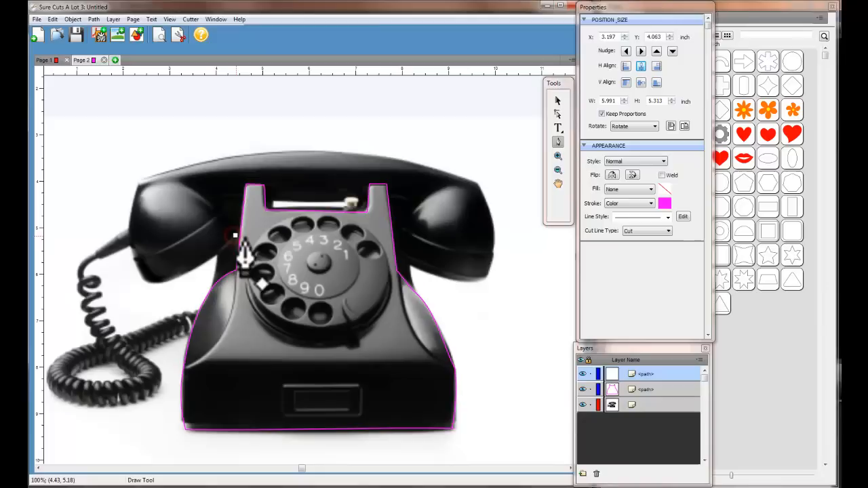
pyautogui.click(154, 292)
pyautogui.click(145, 283)
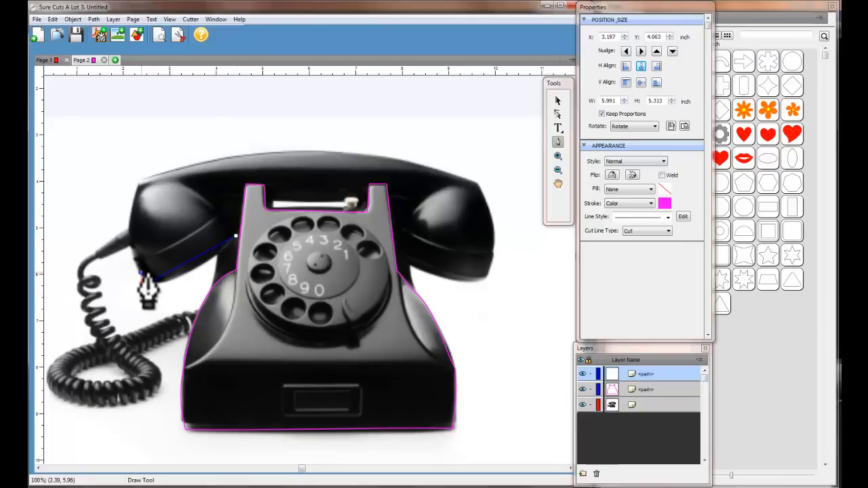
pyautogui.click(135, 258)
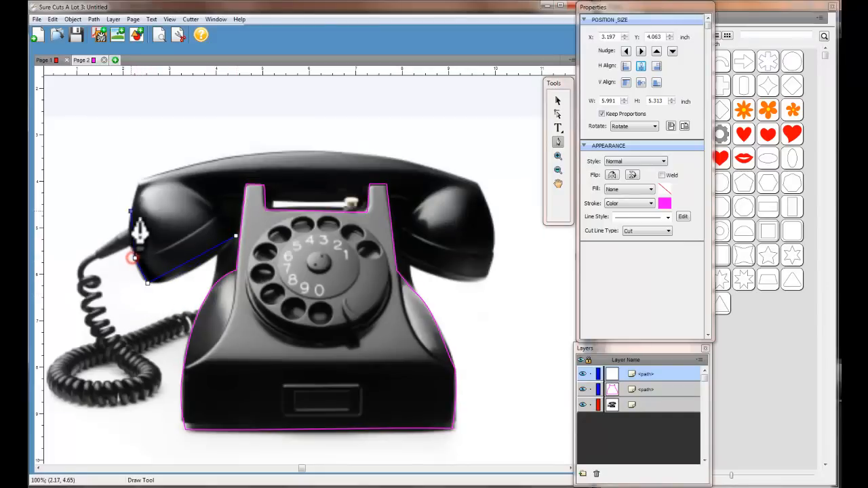
pyautogui.click(139, 182)
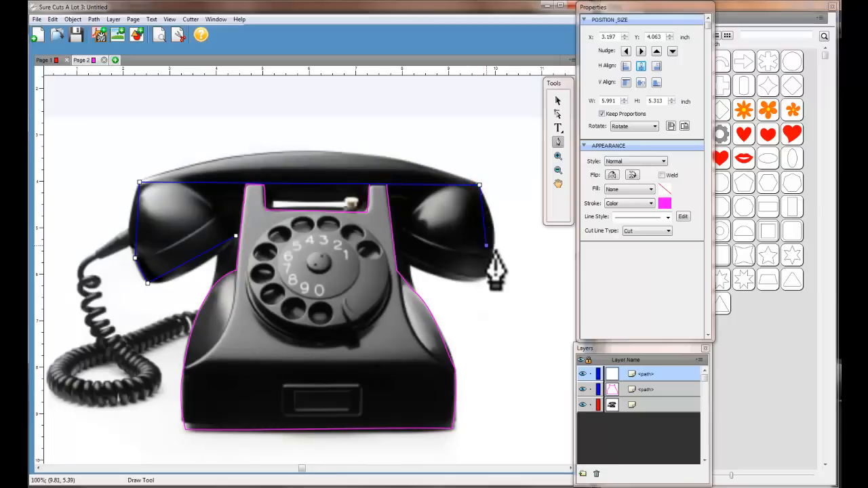
# Step: Continue the path around the right cup and back along the handle's underside, closing the handset shape at its starting node
pyautogui.click(491, 252)
pyautogui.click(487, 279)
pyautogui.click(406, 262)
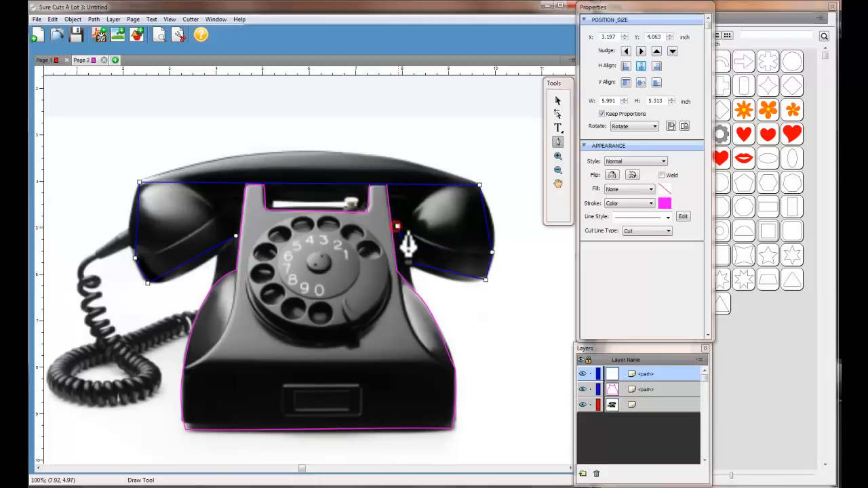
pyautogui.click(398, 227)
pyautogui.click(414, 203)
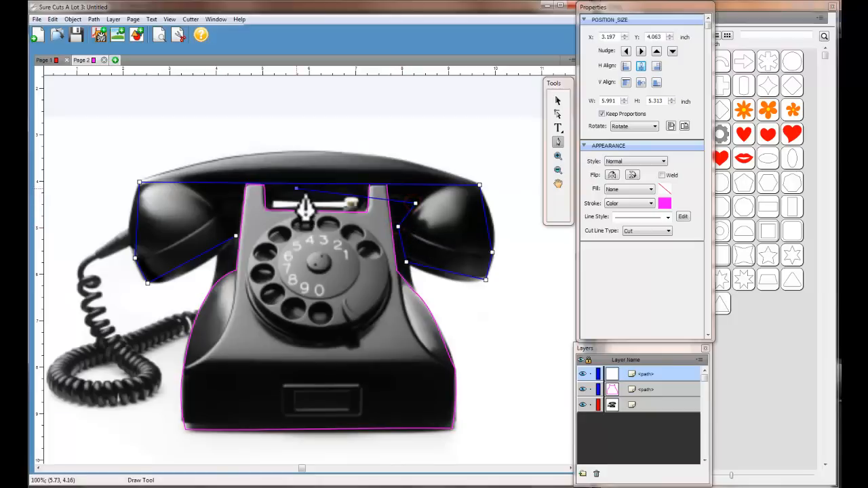
pyautogui.click(221, 205)
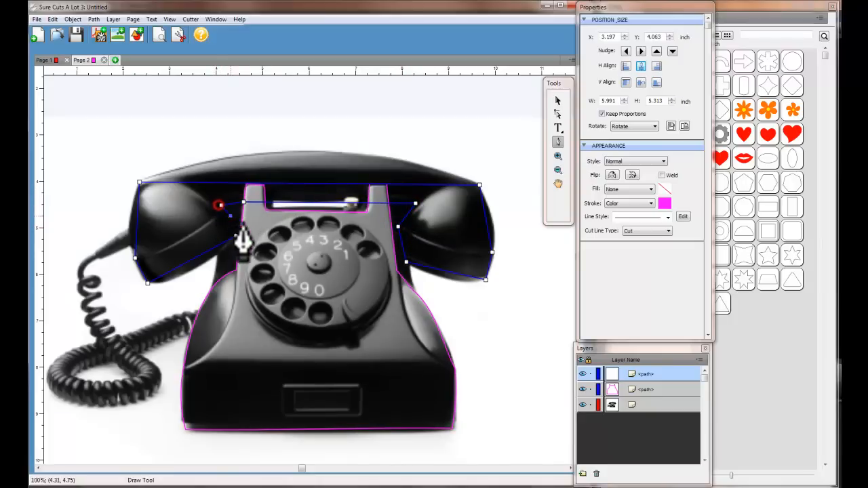
pyautogui.click(231, 235)
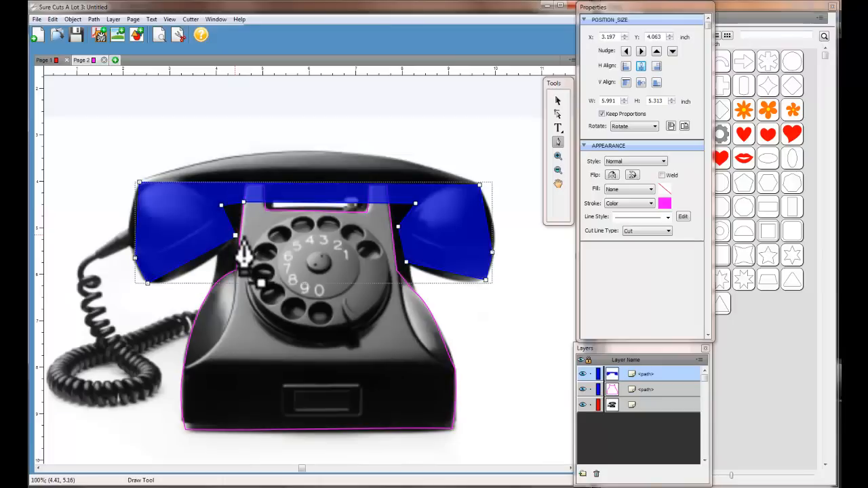
# Step: Select all nodes of the handset shape and convert them to cusp nodes
pyautogui.click(557, 115)
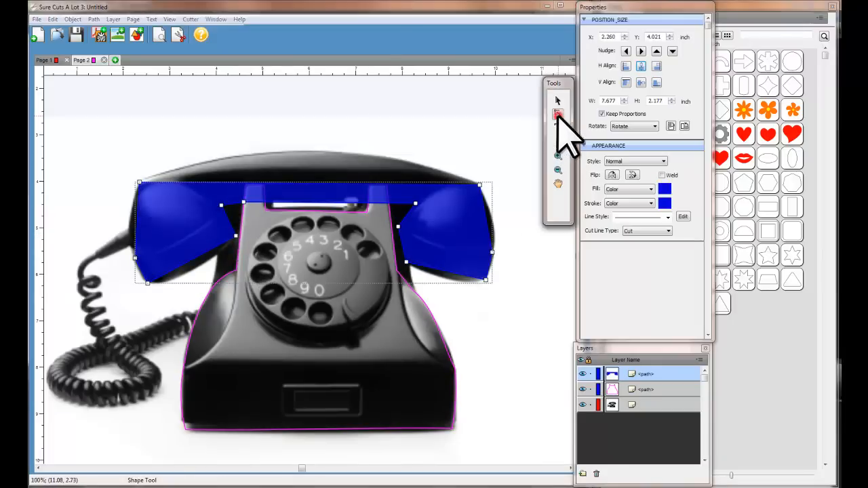
pyautogui.click(318, 181)
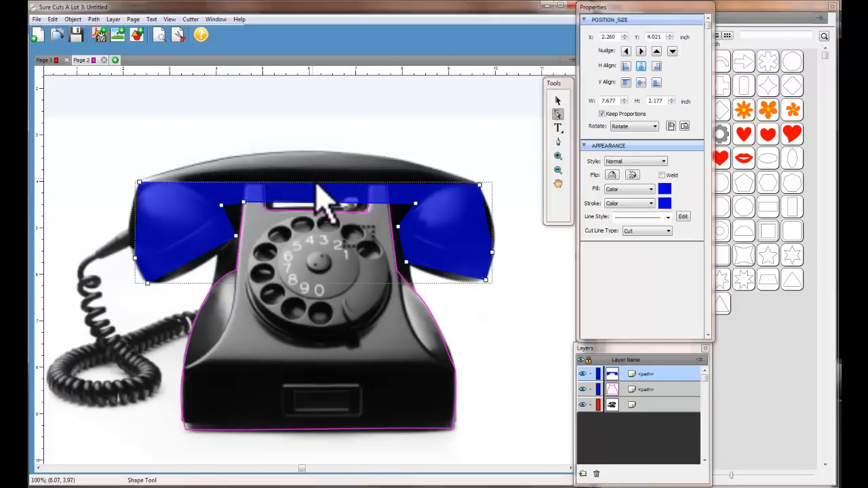
pyautogui.moveTo(87, 153); pyautogui.dragTo(530, 290)
pyautogui.rightClick(485, 257)
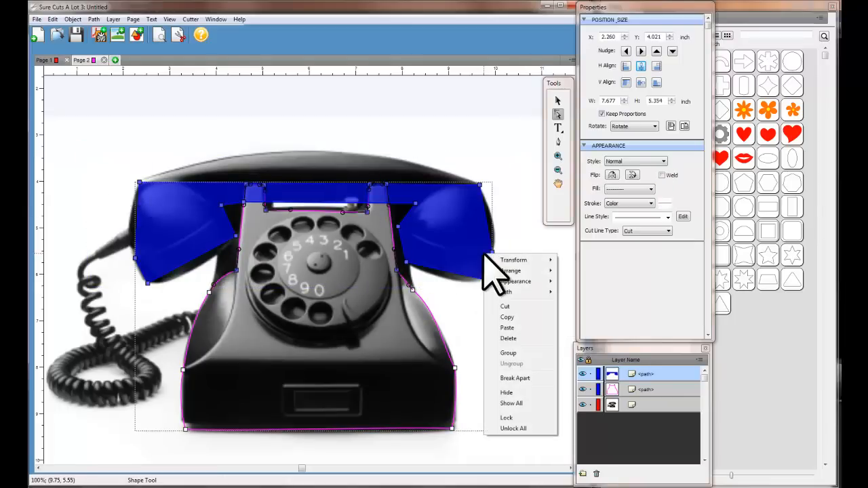
pyautogui.moveTo(505, 293)
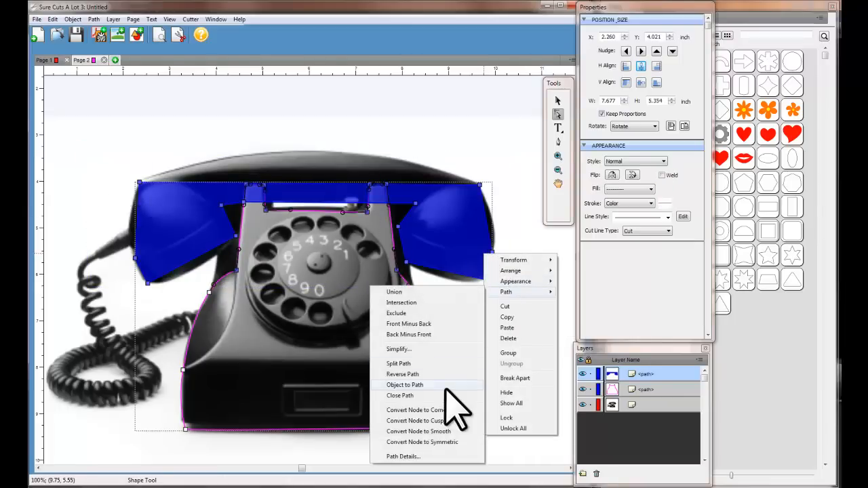
pyautogui.click(440, 421)
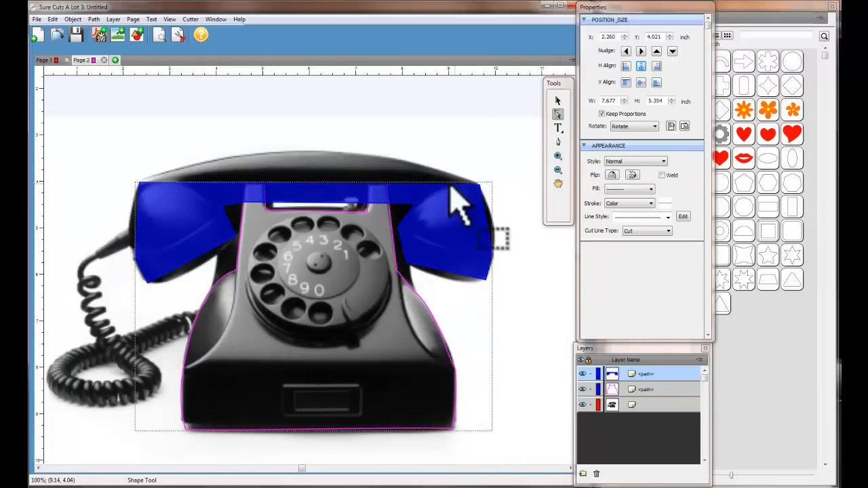
# Step: Curve the handset's top edge upward with the handles of its two upper corner nodes to match the photo's arch
pyautogui.click(140, 182)
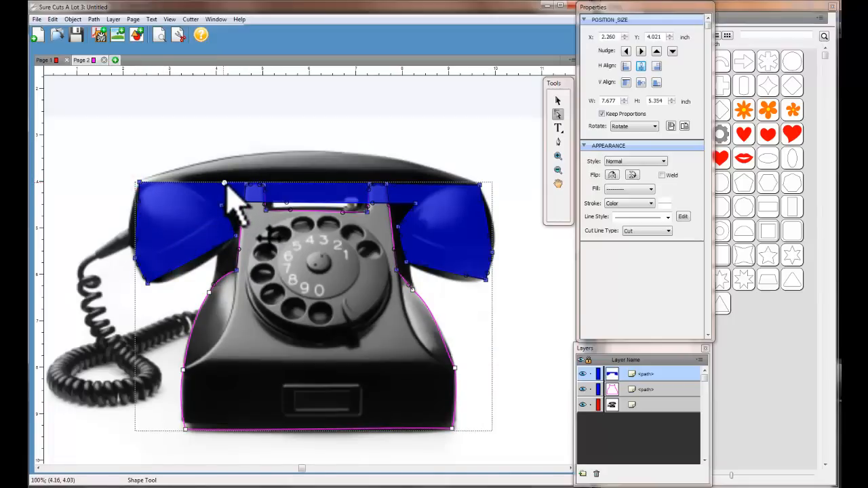
pyautogui.moveTo(224, 182); pyautogui.dragTo(276, 125)
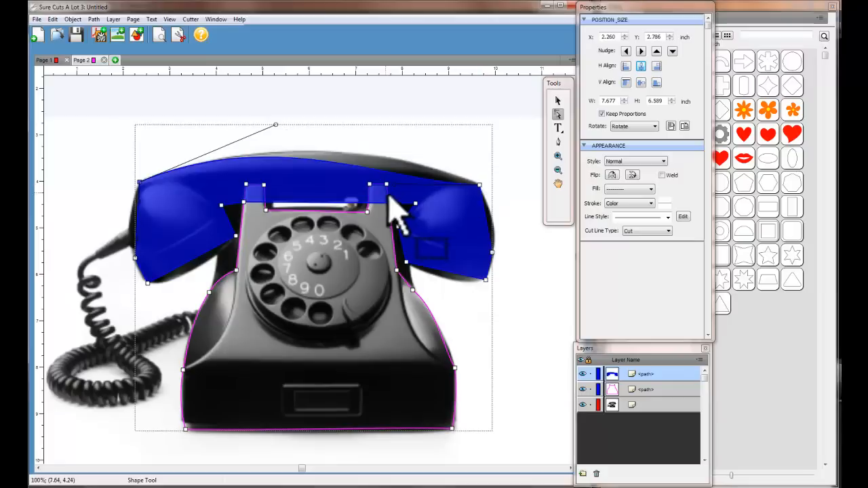
pyautogui.click(382, 146)
pyautogui.click(402, 185)
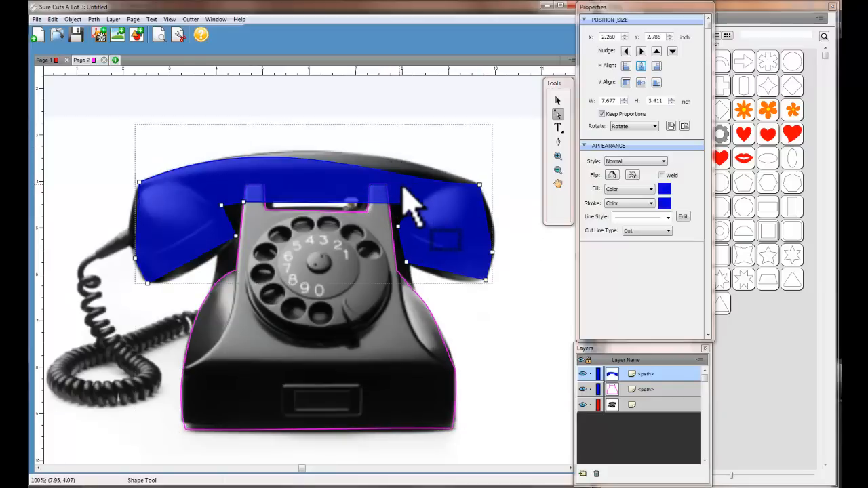
pyautogui.click(479, 184)
pyautogui.moveTo(397, 188); pyautogui.dragTo(413, 157)
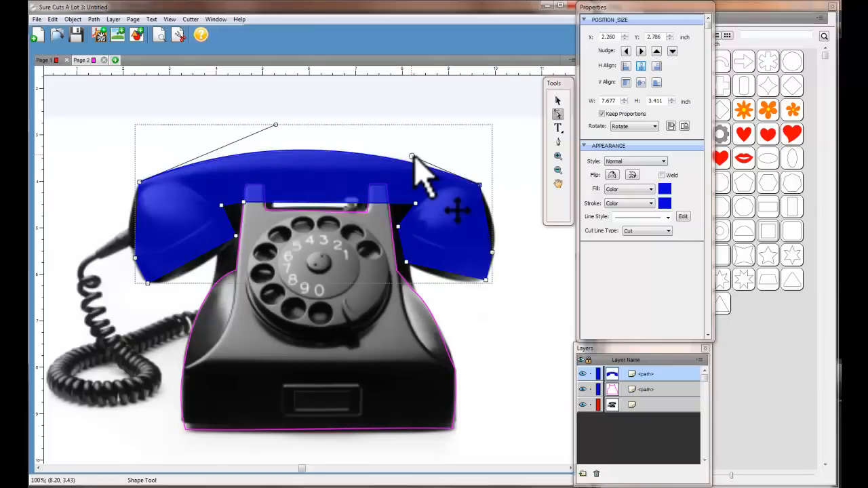
pyautogui.click(147, 282)
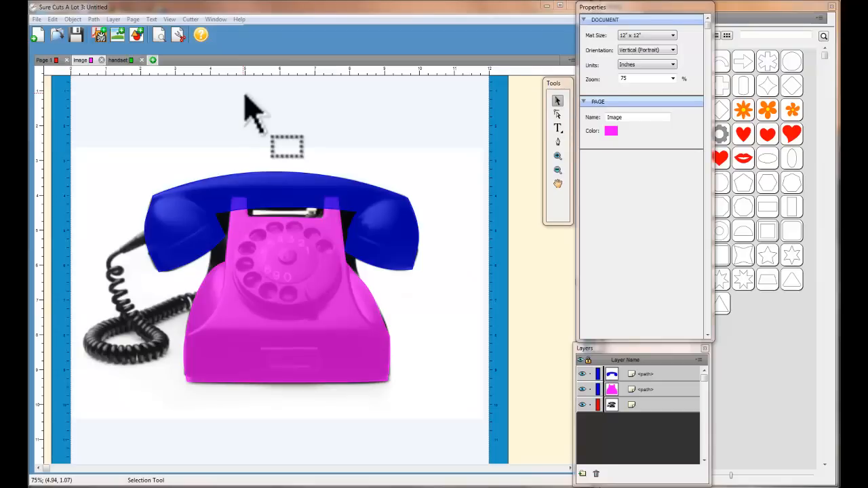
# Step: Copy the pink phone body from the Image page and paste it in place on a new page named telephone base
pyautogui.click(118, 61)
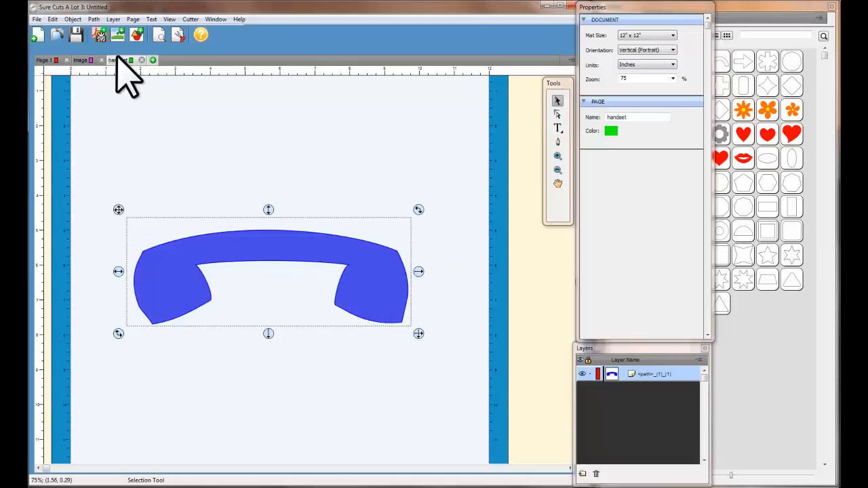
pyautogui.click(80, 61)
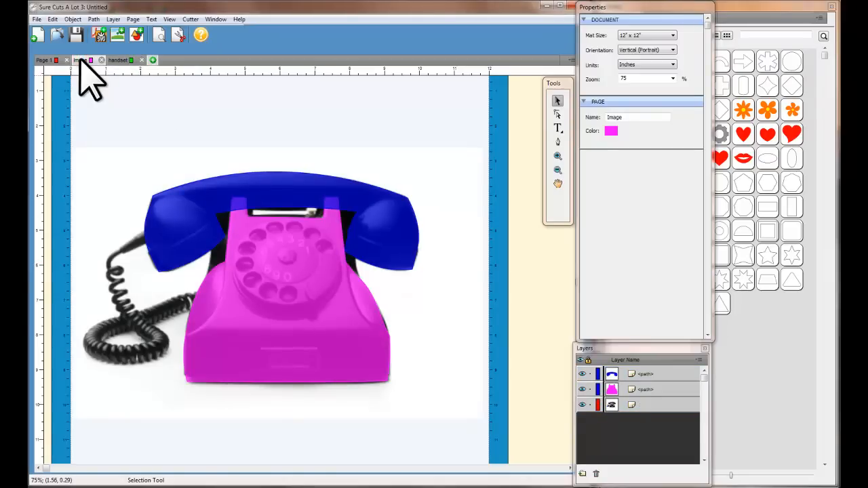
pyautogui.click(281, 298)
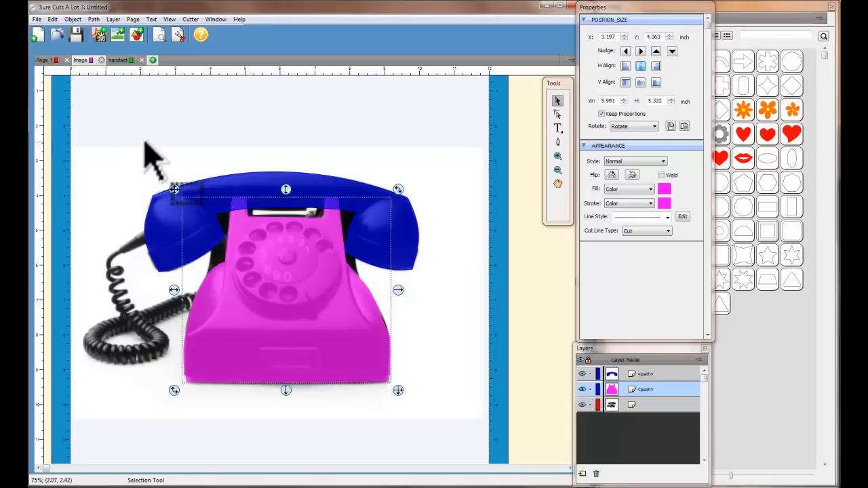
pyautogui.click(153, 60)
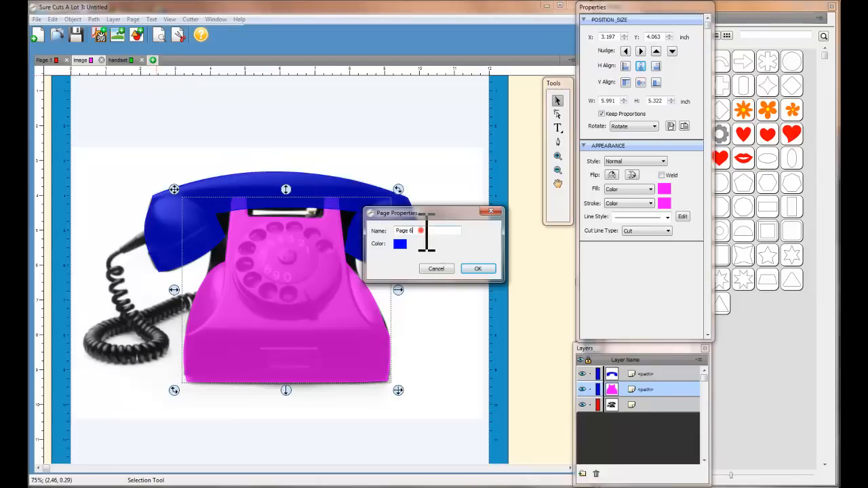
pyautogui.moveTo(427, 232); pyautogui.dragTo(390, 231)
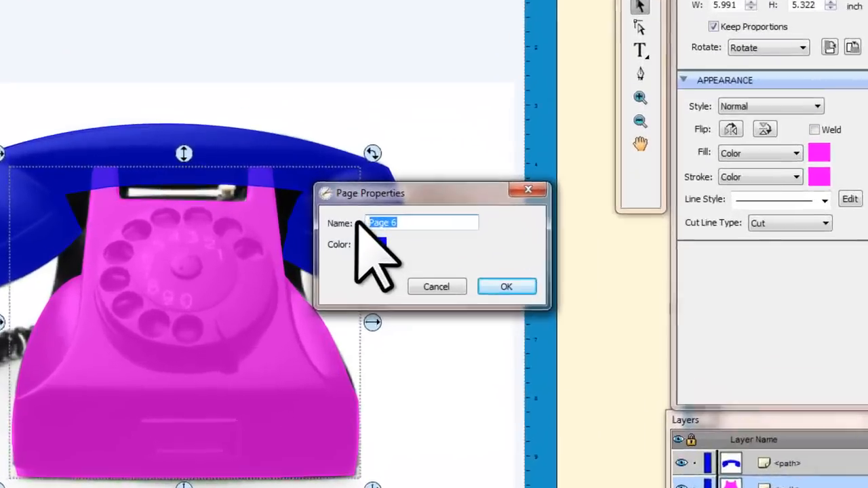
pyautogui.write('han')
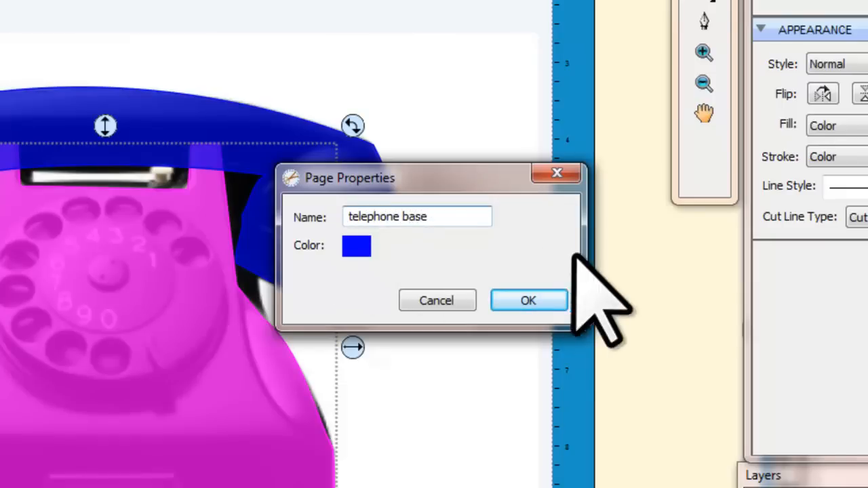
pyautogui.click(526, 302)
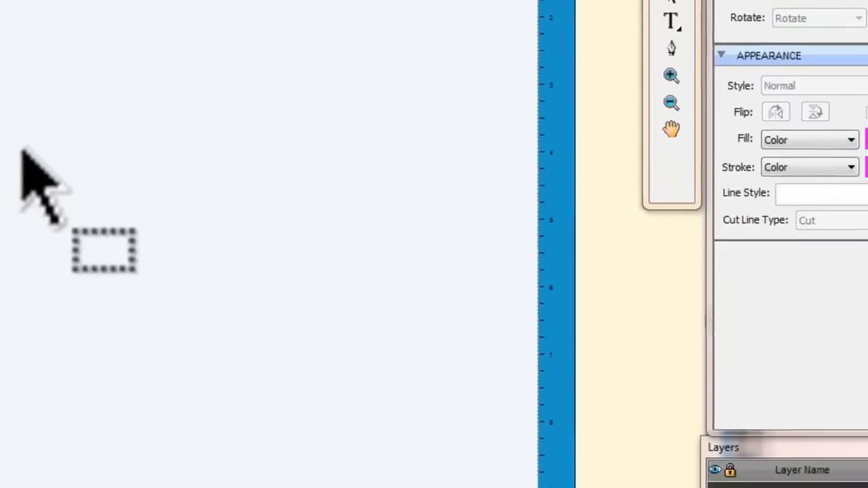
pyautogui.rightClick(78, 164)
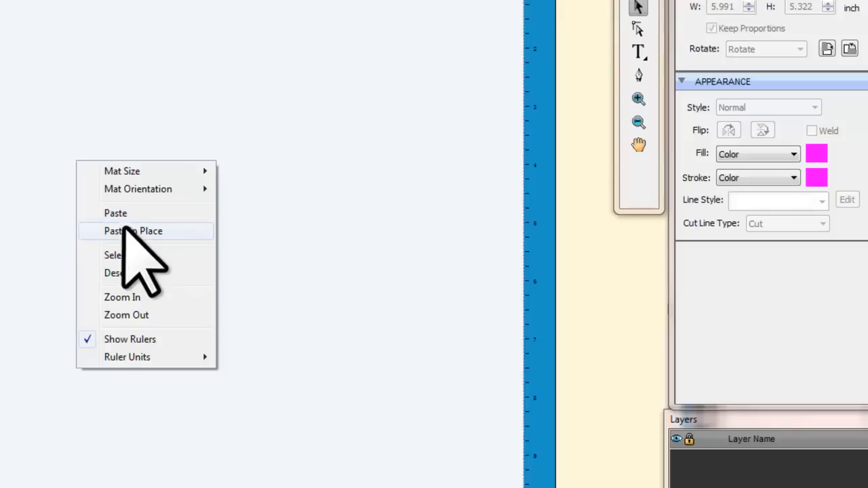
pyautogui.click(126, 230)
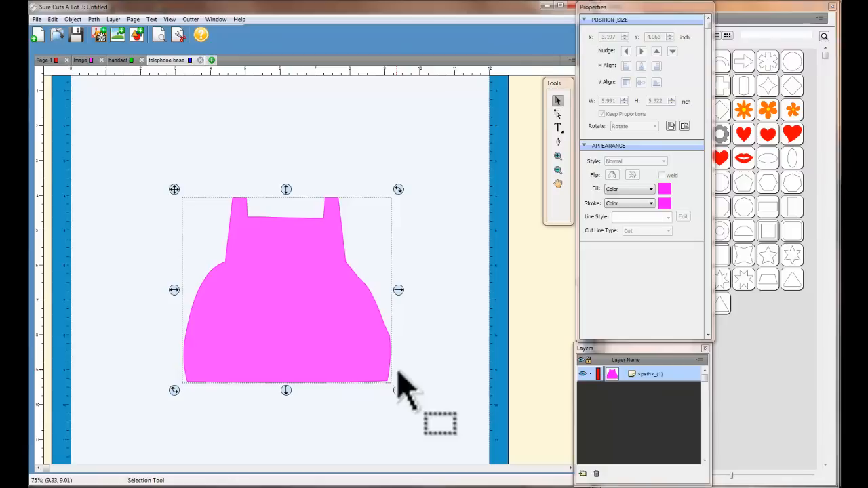
# Step: Move the base shape up to about X 2.77, Y 0.87 inches and set the page zoom to 60%
pyautogui.moveTo(312, 362); pyautogui.dragTo(303, 253)
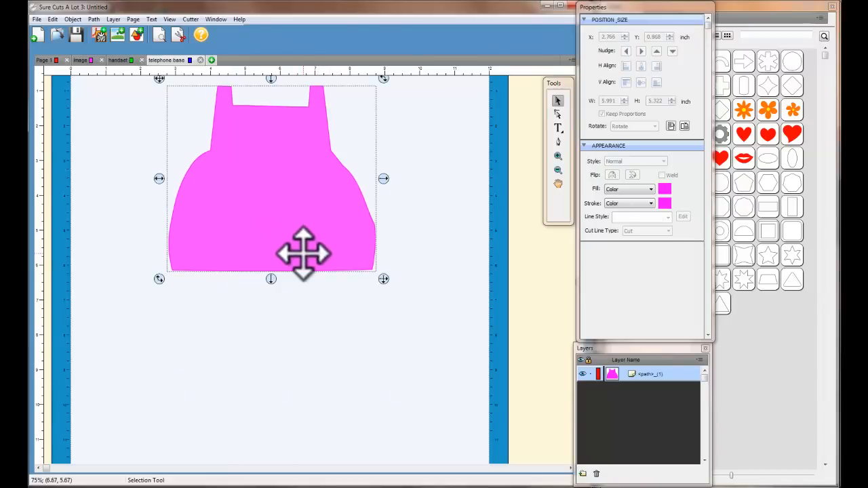
pyautogui.click(439, 249)
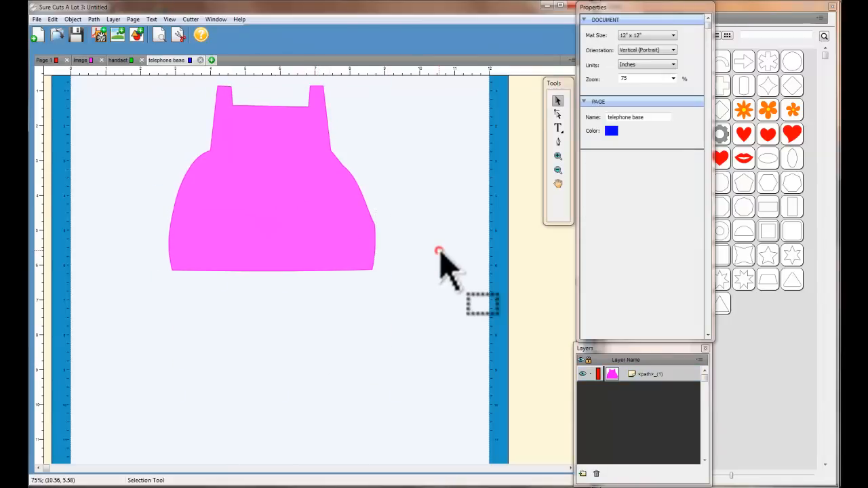
pyautogui.click(673, 79)
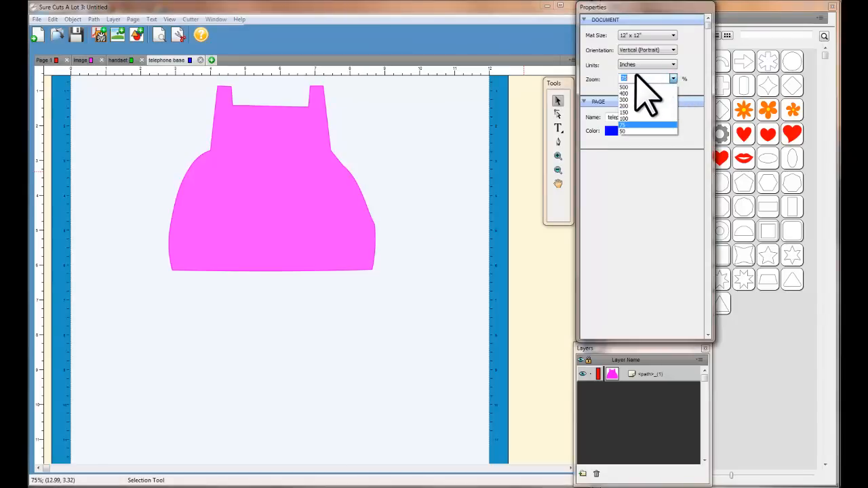
pyautogui.press('Return')
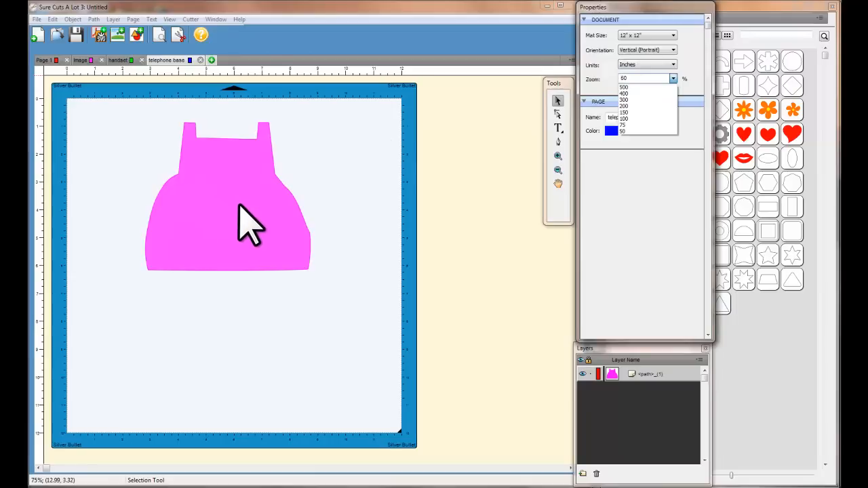
pyautogui.click(316, 179)
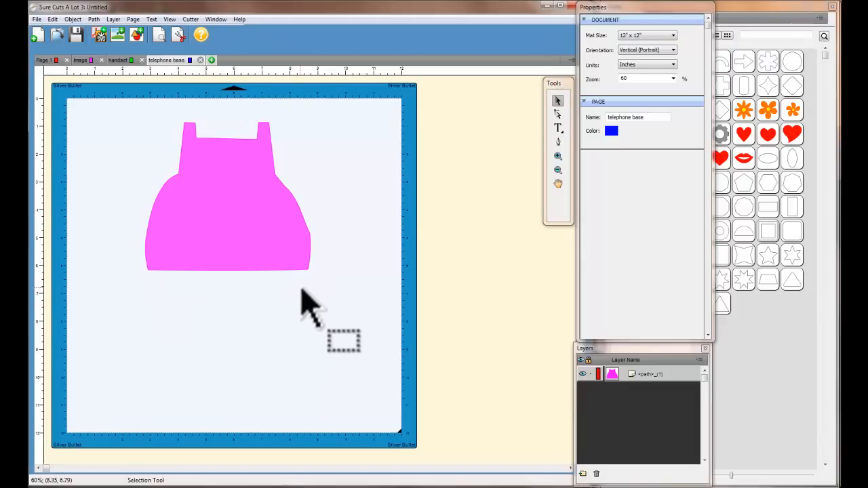
# Step: Duplicate the telephone base, fill the copy with blue and flip it vertically
pyautogui.click(259, 209)
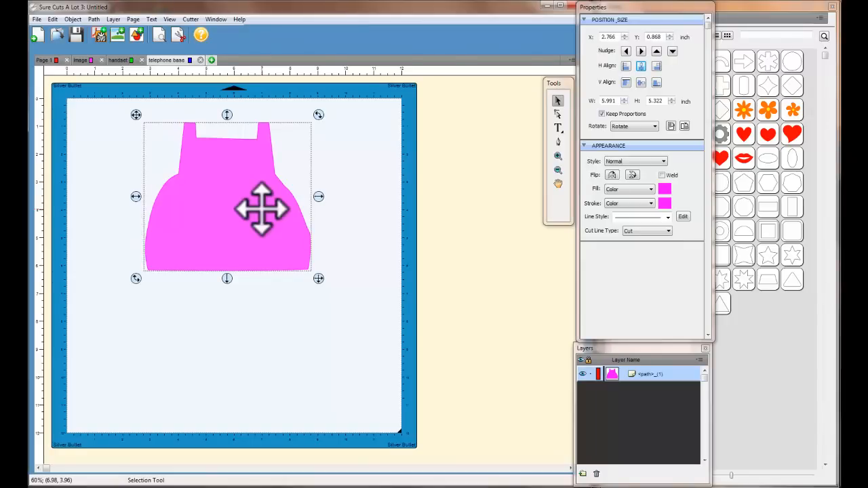
pyautogui.hotkey('ctrl', 'd')
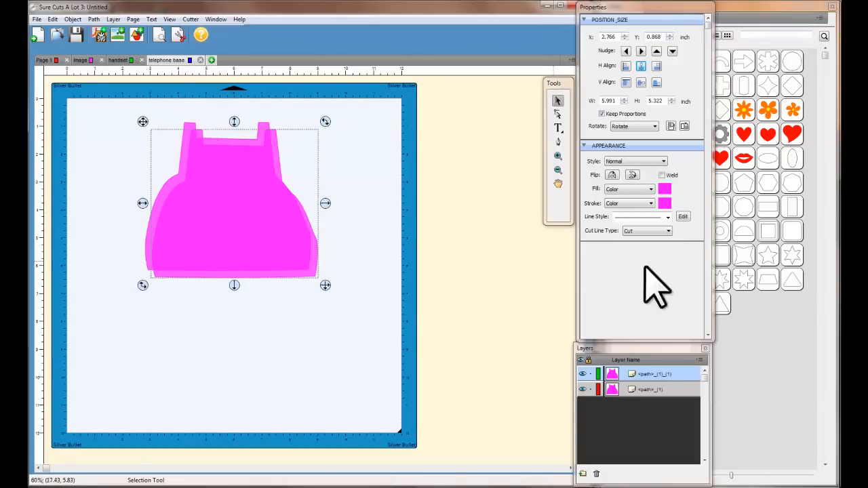
pyautogui.click(664, 191)
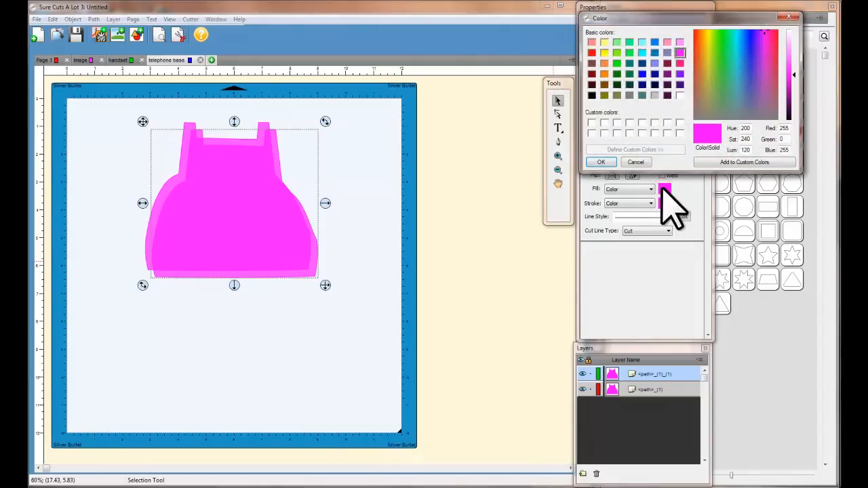
pyautogui.click(641, 74)
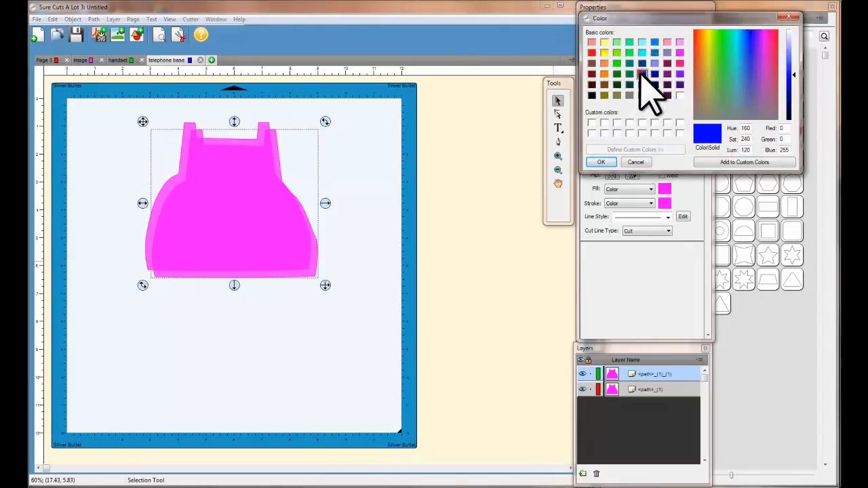
pyautogui.click(600, 162)
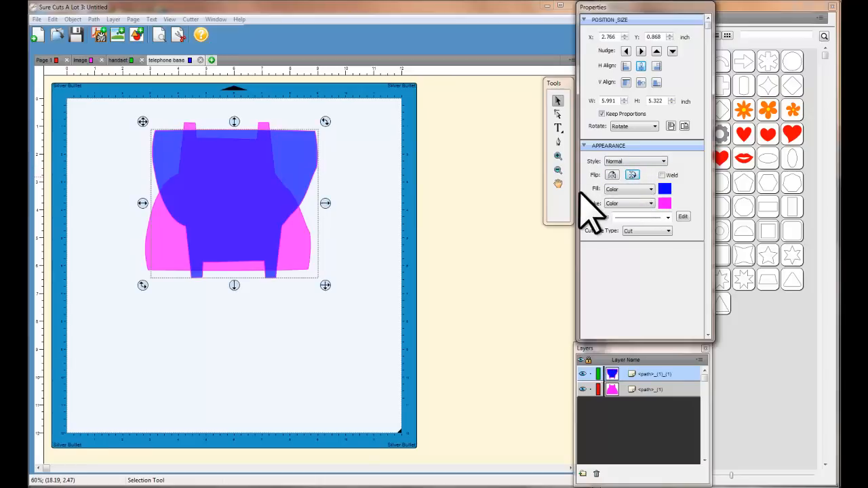
# Step: Place the flipped blue copy below the pink base and raise the pink base to the mat's top edge, leaving about a one-inch gap
pyautogui.moveTo(233, 188); pyautogui.dragTo(226, 335)
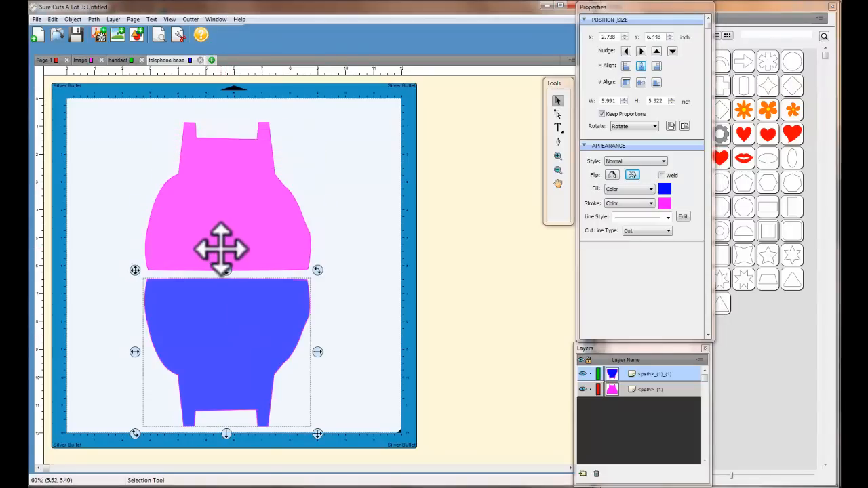
pyautogui.moveTo(219, 248); pyautogui.dragTo(221, 228)
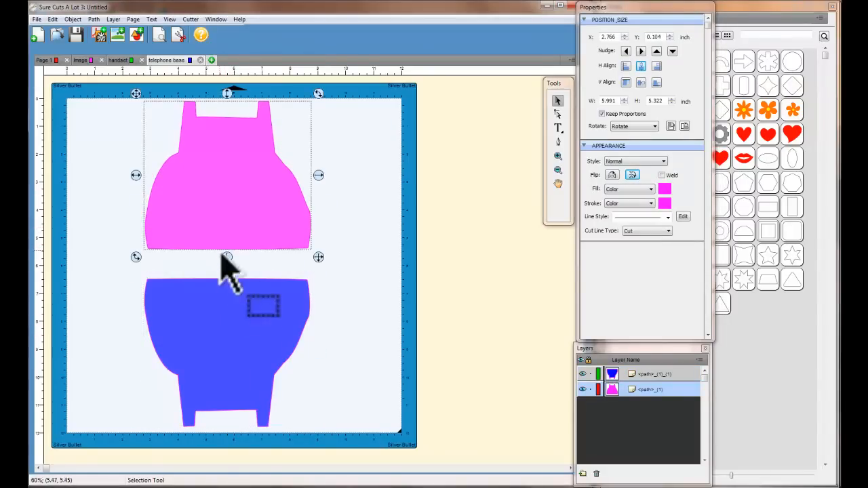
pyautogui.moveTo(210, 314); pyautogui.dragTo(217, 314)
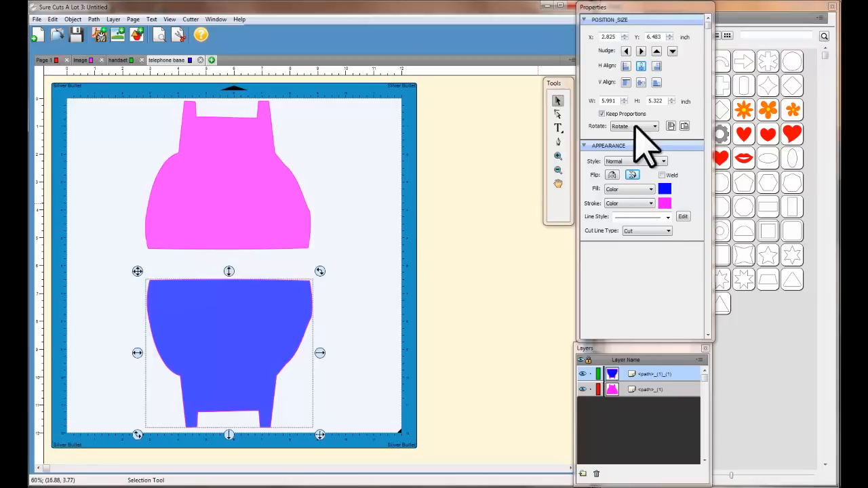
# Step: Add a rectangle from the library's Basic Shapes and move it to the left end of the gap between the two base shapes
pyautogui.moveTo(647, 17); pyautogui.dragTo(478, 34)
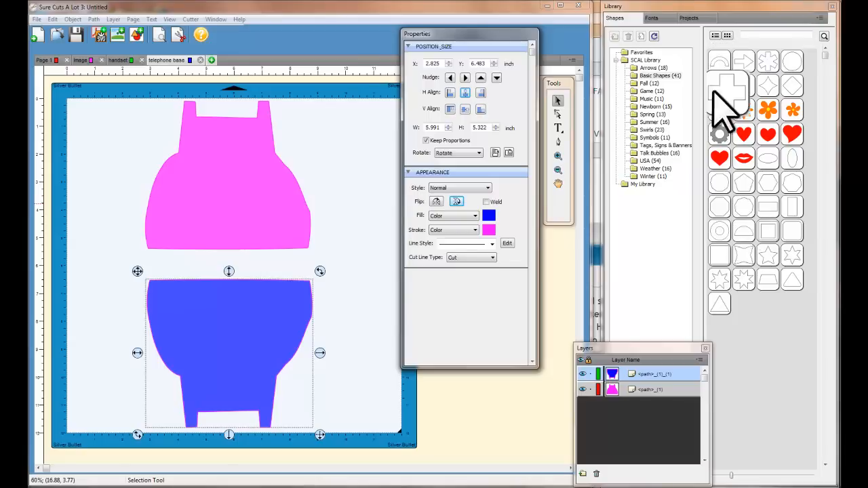
pyautogui.click(652, 18)
pyautogui.click(689, 18)
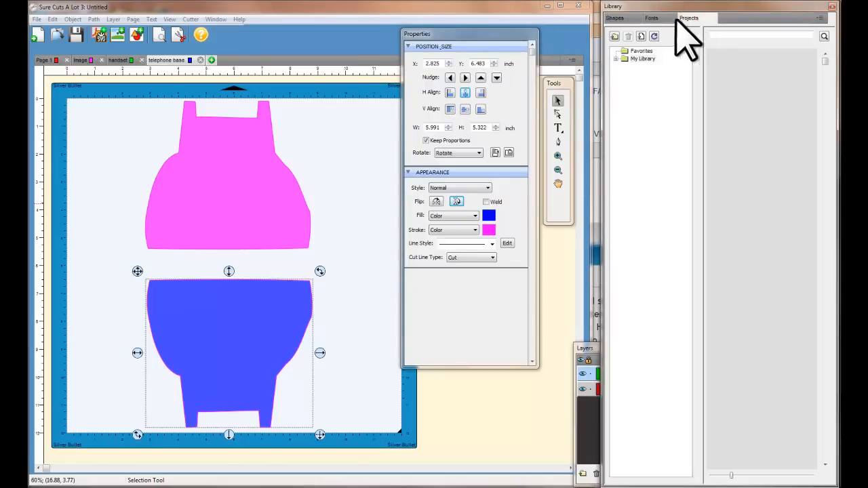
pyautogui.click(618, 18)
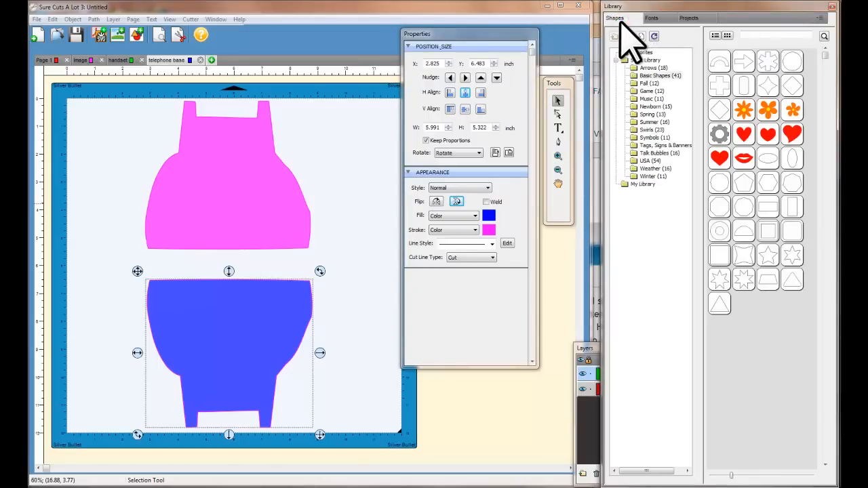
pyautogui.doubleClick(775, 226)
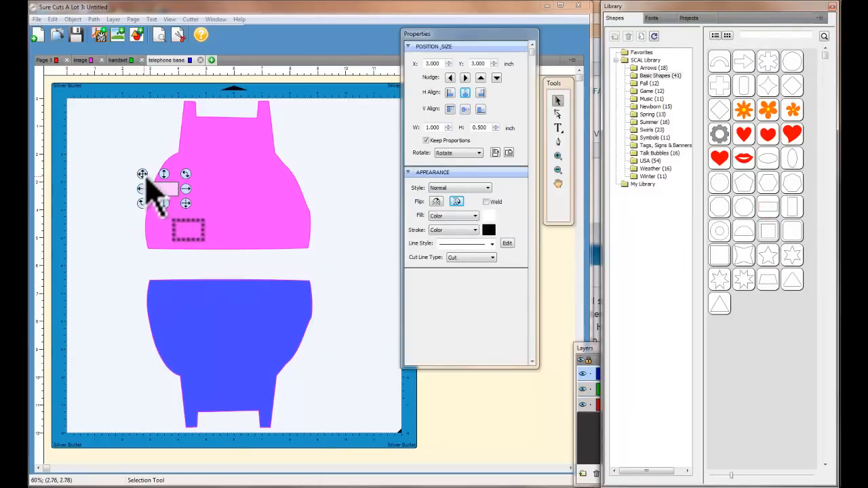
pyautogui.moveTo(148, 182); pyautogui.dragTo(122, 247)
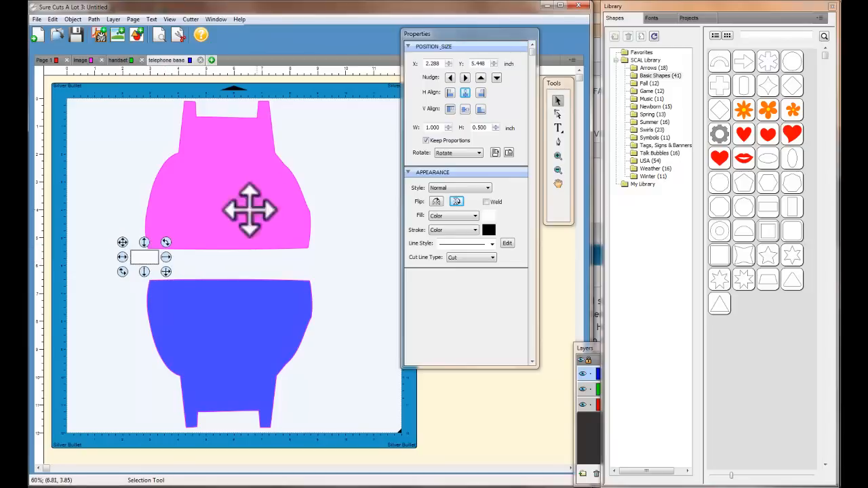
# Step: Turn off Keep Proportions for the rectangle and stretch it to about 7.13 inches wide, extending past both sides of the base shapes
pyautogui.click(424, 140)
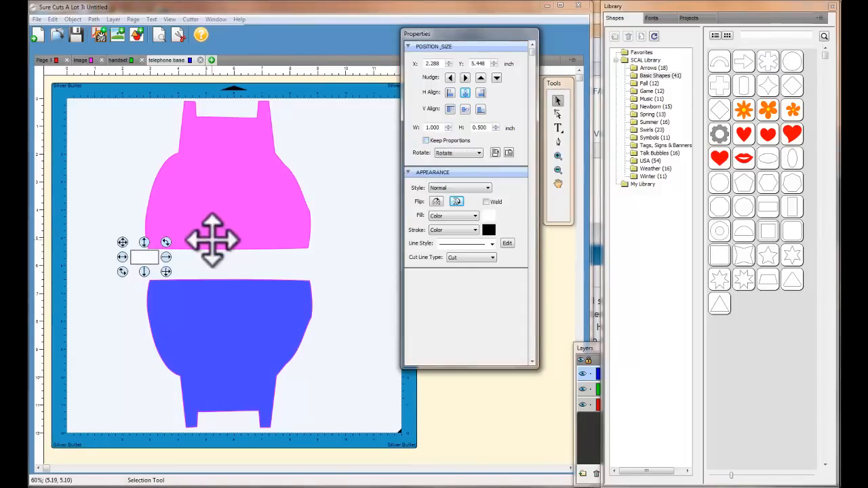
pyautogui.click(166, 258)
pyautogui.moveTo(167, 259); pyautogui.dragTo(318, 267)
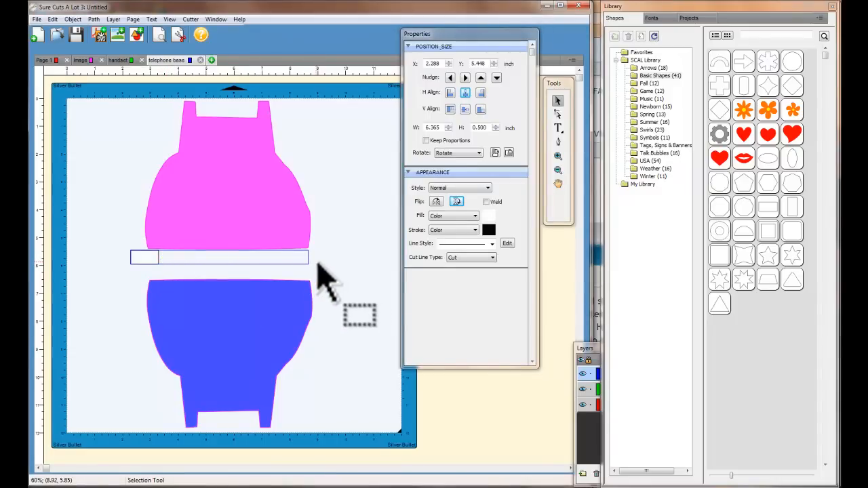
pyautogui.moveTo(122, 242); pyautogui.dragTo(130, 243)
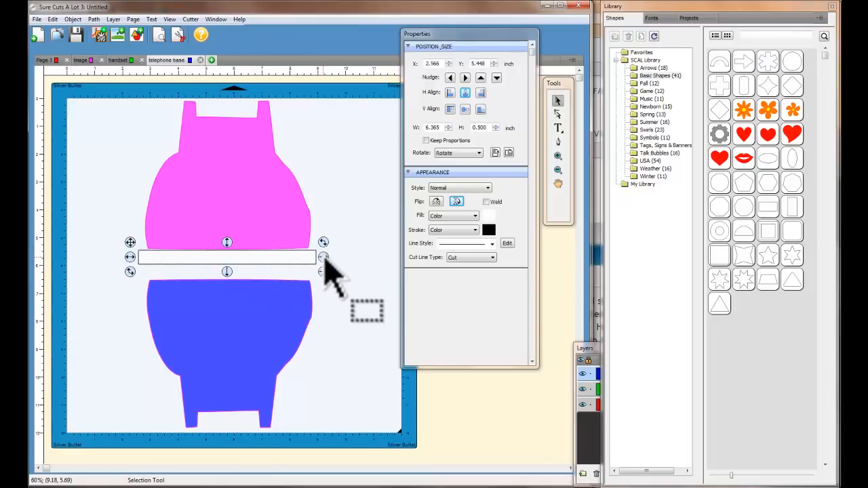
pyautogui.moveTo(324, 257); pyautogui.dragTo(341, 260)
pyautogui.moveTo(130, 257); pyautogui.dragTo(120, 264)
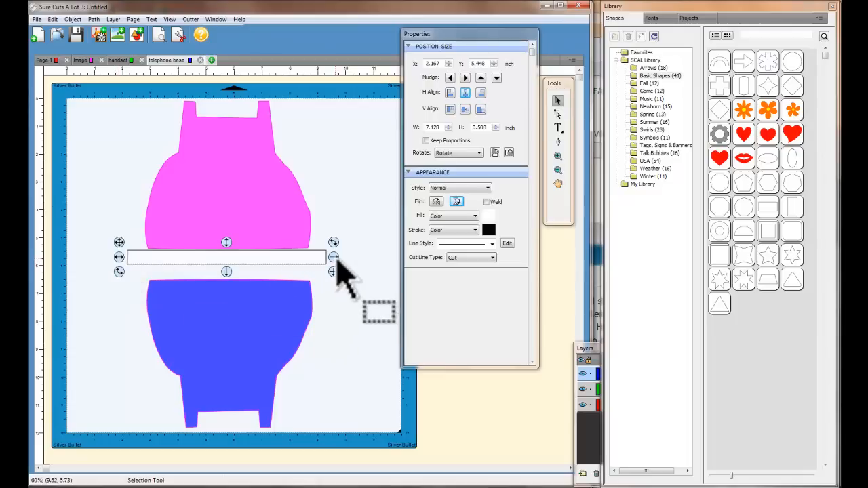
# Step: Stretch the rectangle to about 1.40 inches high and position it so it overlaps the edges of both base shapes
pyautogui.moveTo(226, 273); pyautogui.dragTo(226, 288)
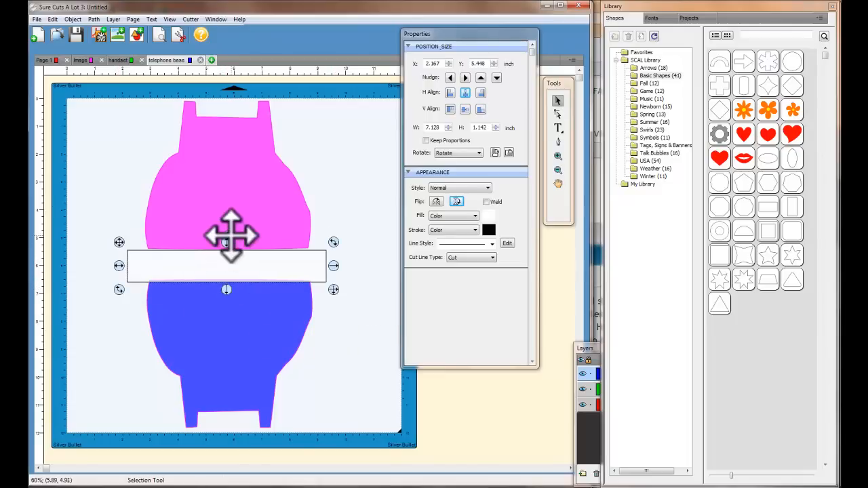
pyautogui.moveTo(228, 242); pyautogui.dragTo(225, 240)
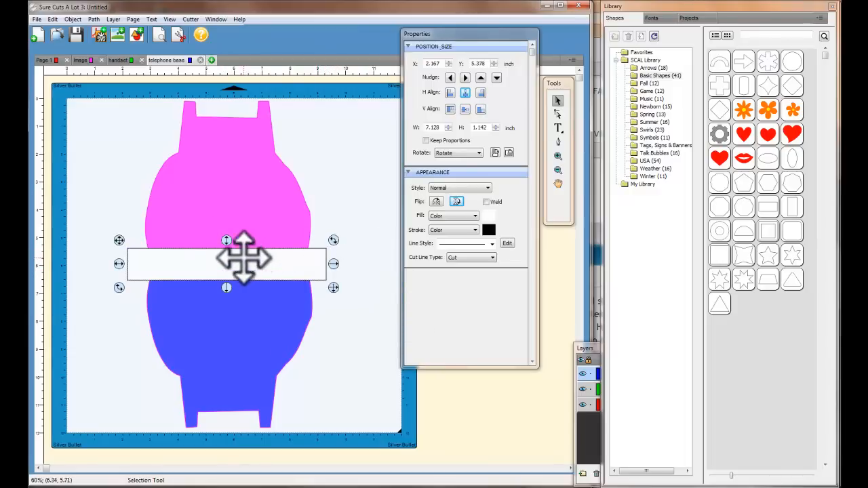
pyautogui.moveTo(246, 250)
pyautogui.mouseDown()
pyautogui.moveTo(248, 266)
pyautogui.moveTo(241, 252)
pyautogui.mouseUp()
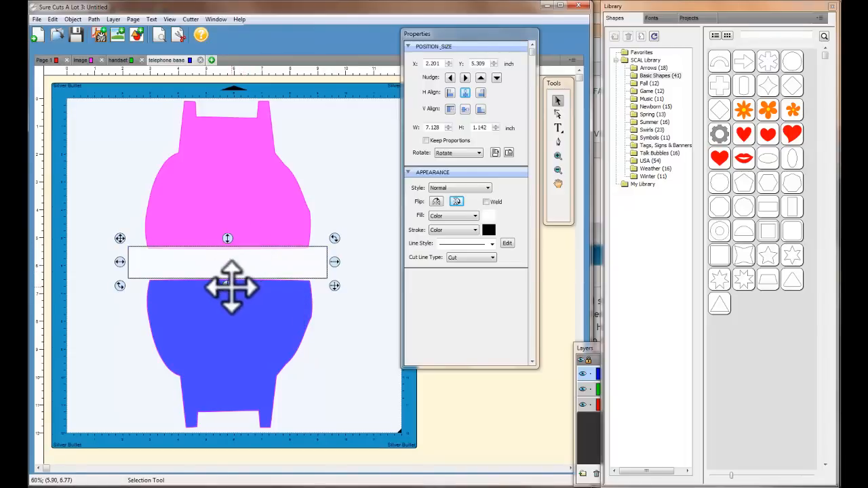
pyautogui.moveTo(227, 287); pyautogui.dragTo(228, 293)
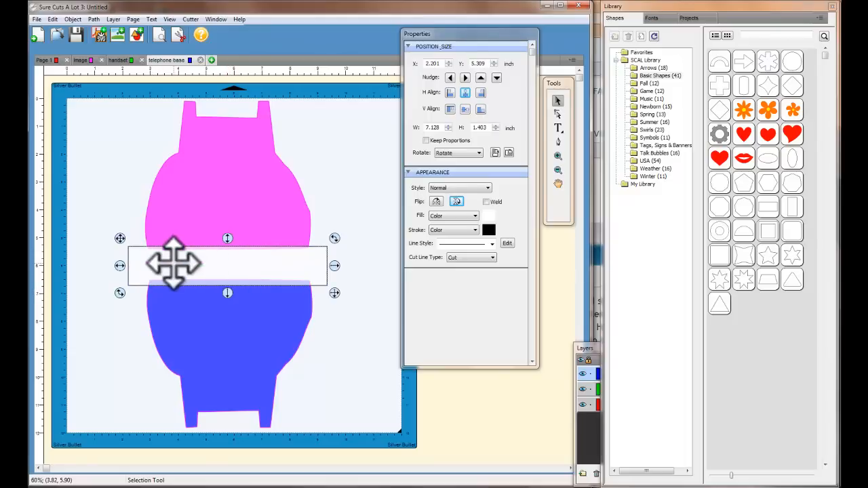
# Step: Merge the bridging rectangle with the pink base shape above it using Union
pyautogui.keyDown('shift'); pyautogui.click(188, 214); pyautogui.keyUp('shift')
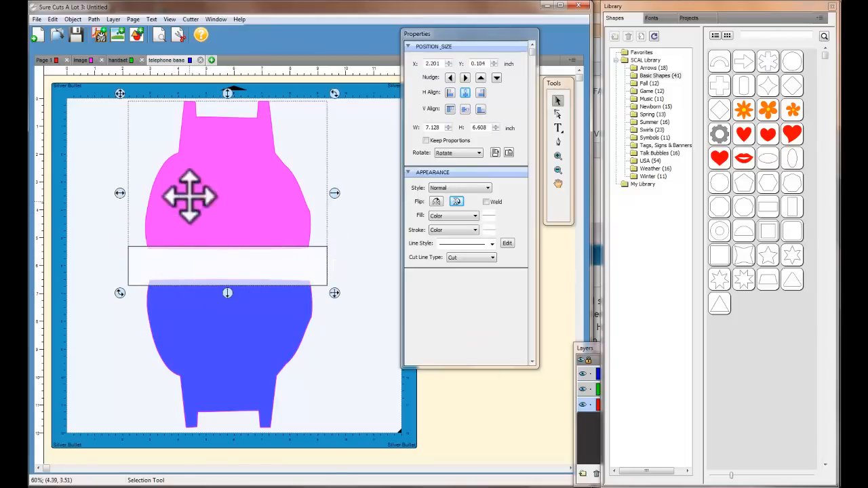
pyautogui.click(94, 19)
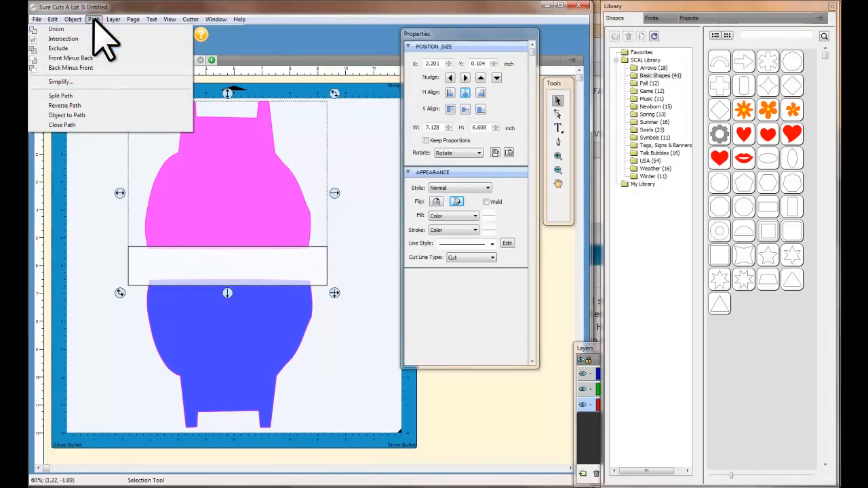
pyautogui.click(93, 30)
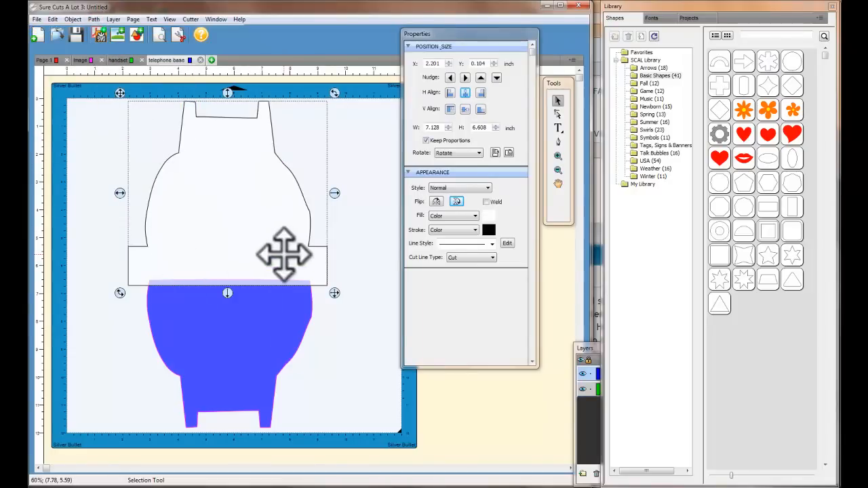
# Step: Combine the merged white shape and the blue base below it into a single shape with Union
pyautogui.click(215, 345)
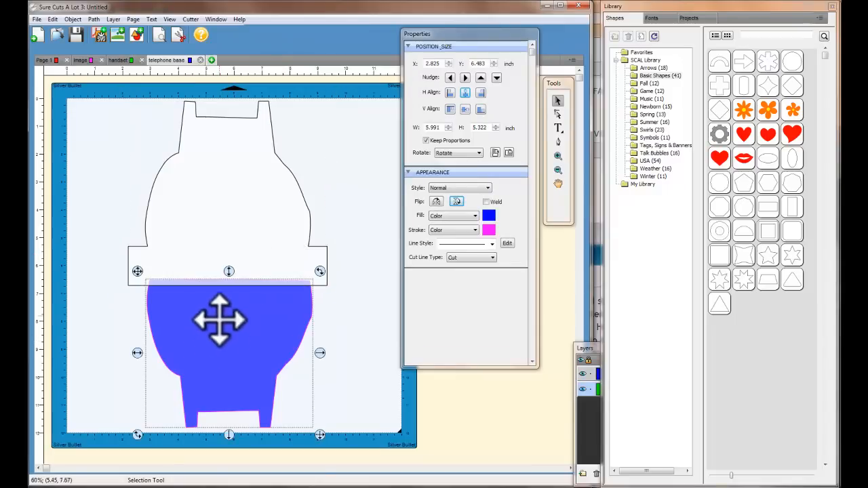
pyautogui.keyDown('shift'); pyautogui.click(208, 252); pyautogui.keyUp('shift')
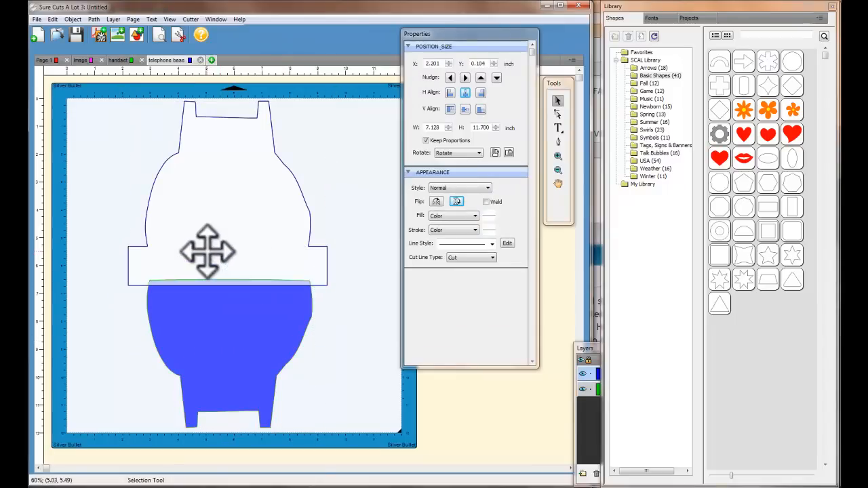
pyautogui.click(93, 19)
pyautogui.click(94, 29)
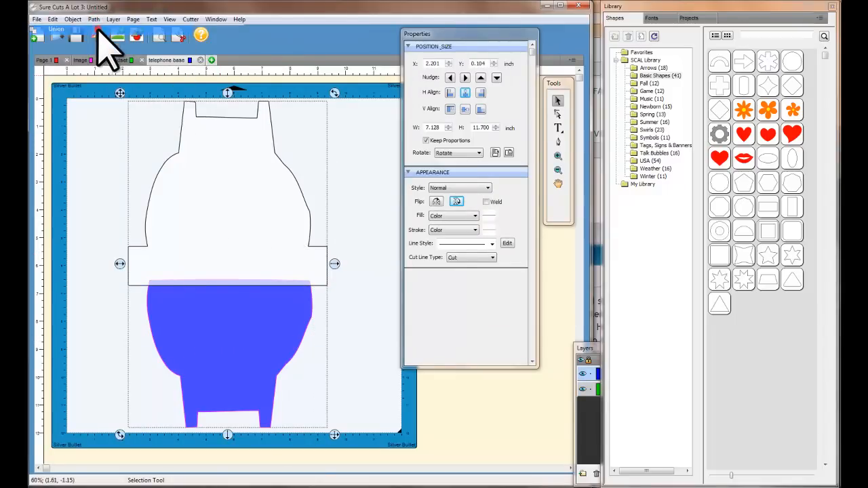
pyautogui.click(318, 139)
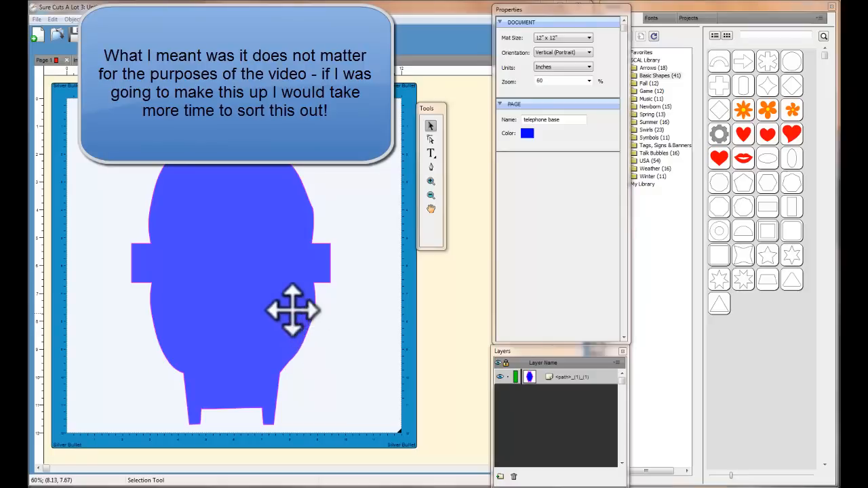
# Step: With the Shape Tool, move both right corner nodes of the bridging strip outward until the whole shape is about 9.30 inches wide
pyautogui.click(223, 349)
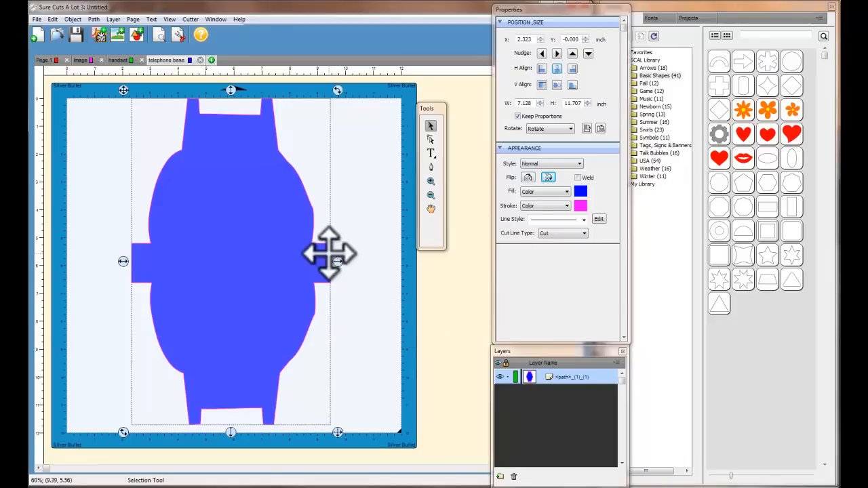
pyautogui.moveTo(331, 277); pyautogui.dragTo(330, 276)
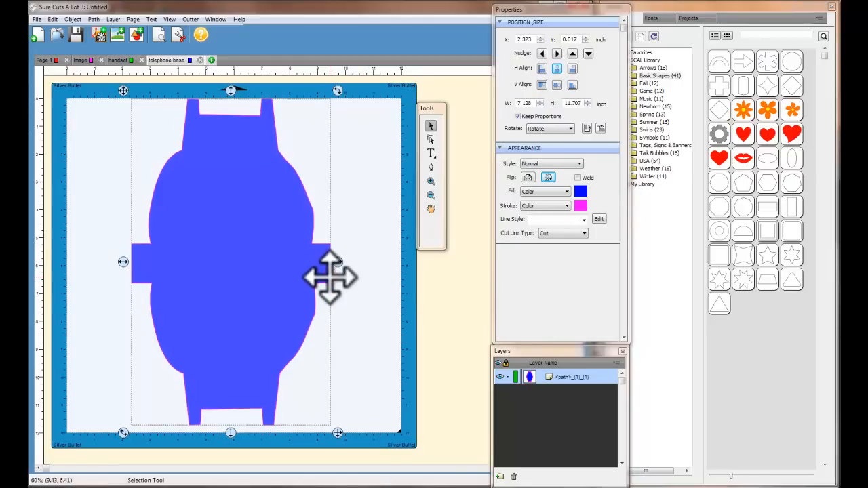
pyautogui.click(430, 139)
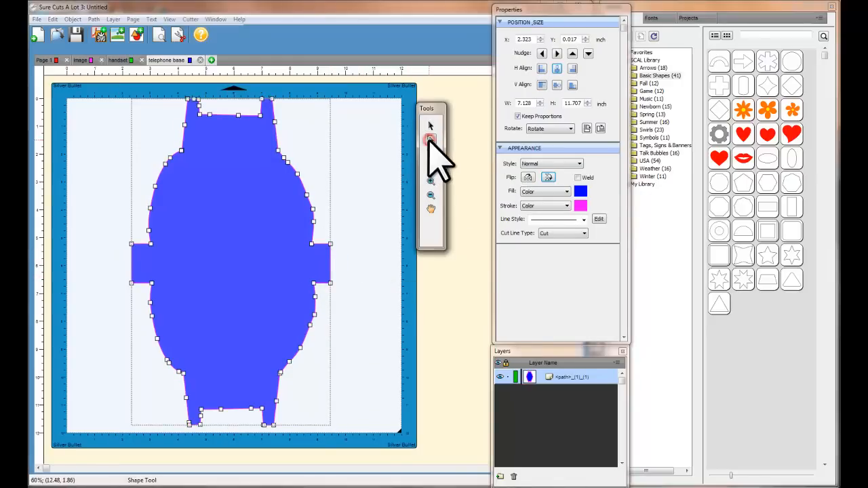
pyautogui.click(330, 244)
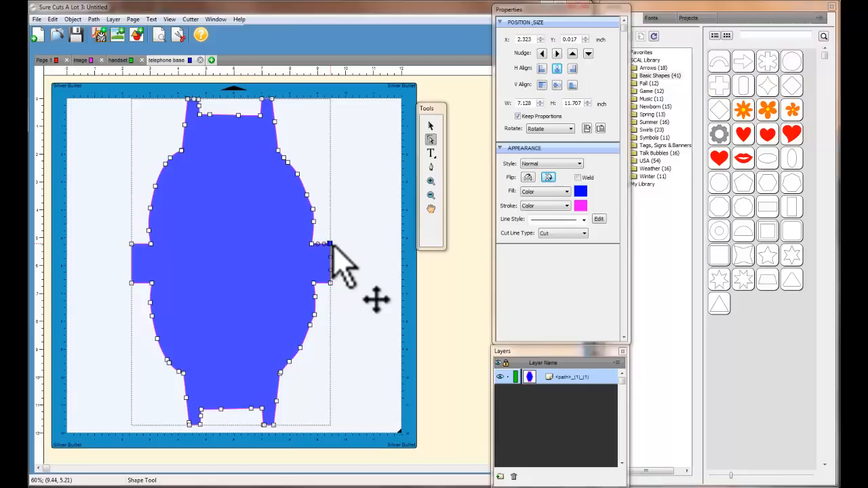
pyautogui.click(330, 282)
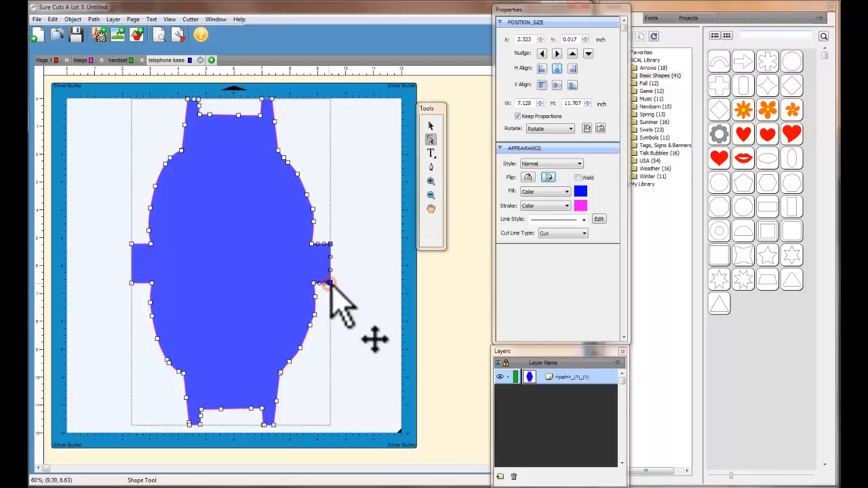
pyautogui.moveTo(330, 284); pyautogui.dragTo(390, 285)
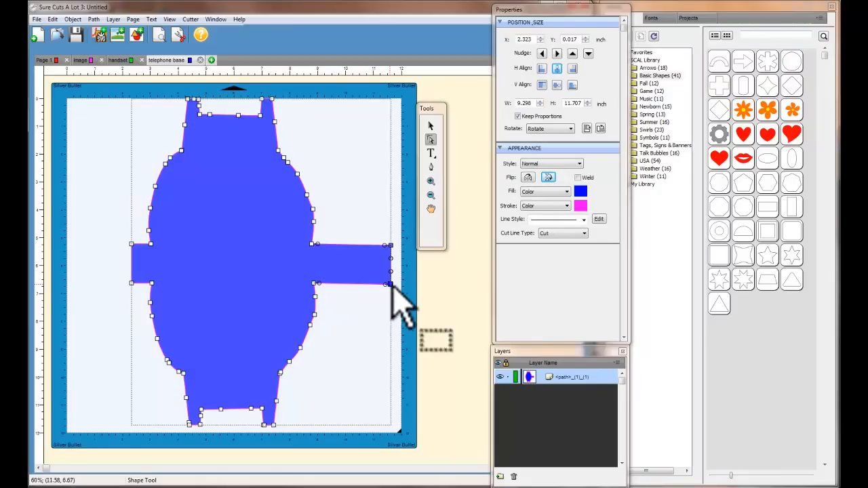
# Step: Move both left corner nodes of the strip outward until the shape is about 11.49 inches wide, and return to Page 1
pyautogui.click(131, 244)
pyautogui.click(131, 281)
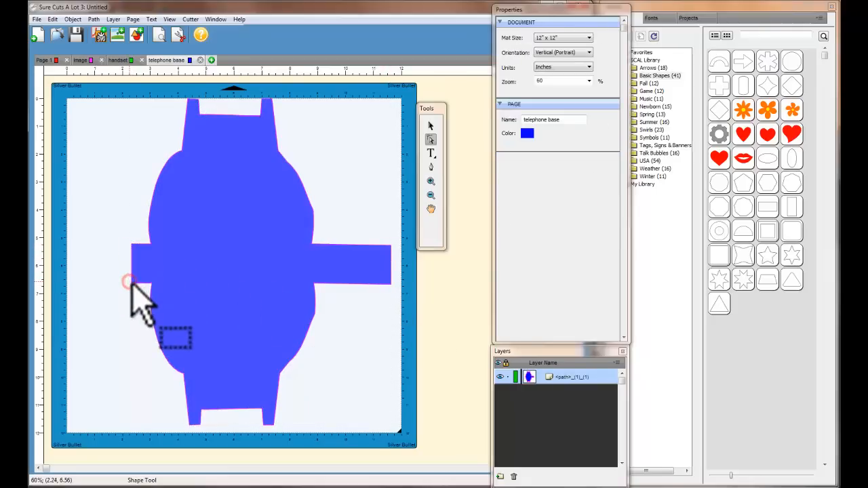
pyautogui.click(131, 283)
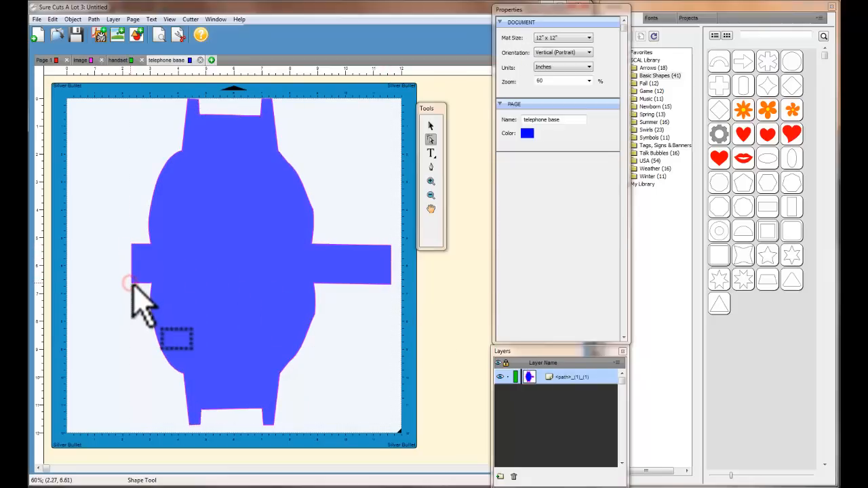
pyautogui.click(132, 282)
pyautogui.click(131, 282)
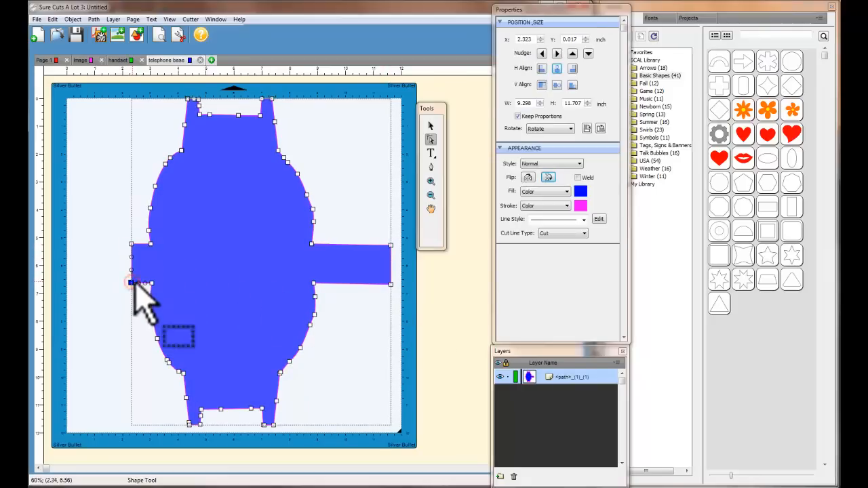
pyautogui.click(131, 246)
pyautogui.click(132, 245)
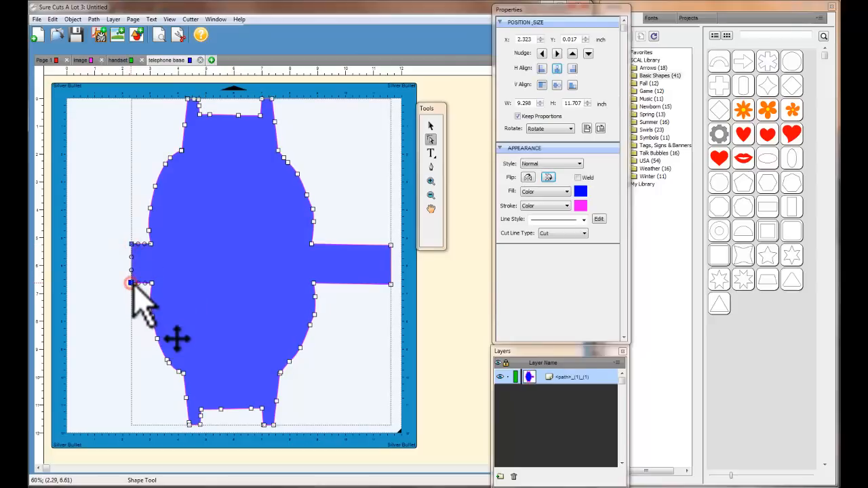
pyautogui.moveTo(132, 283); pyautogui.dragTo(71, 284)
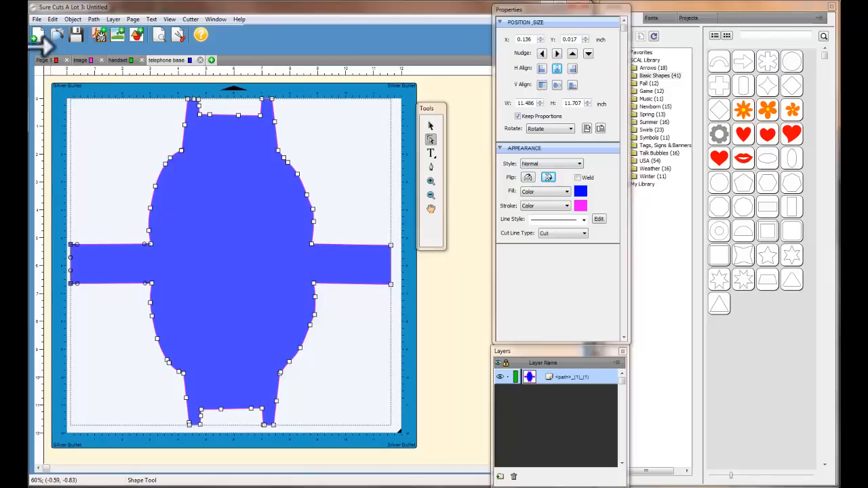
pyautogui.click(43, 60)
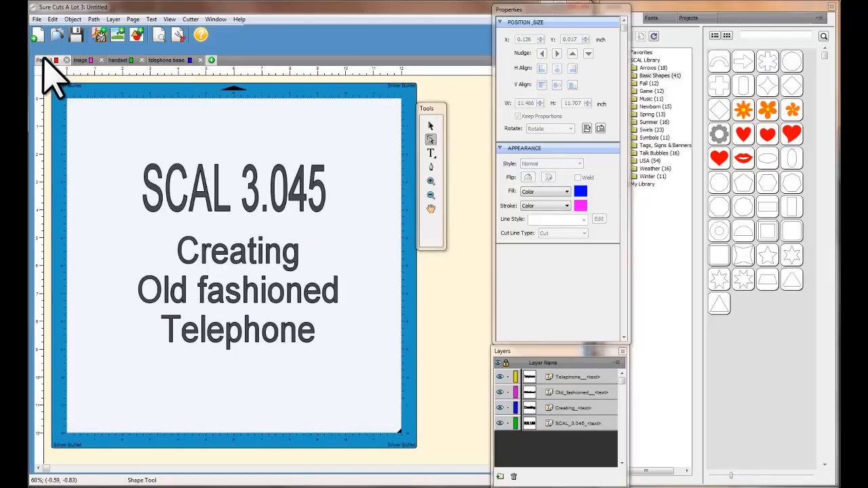